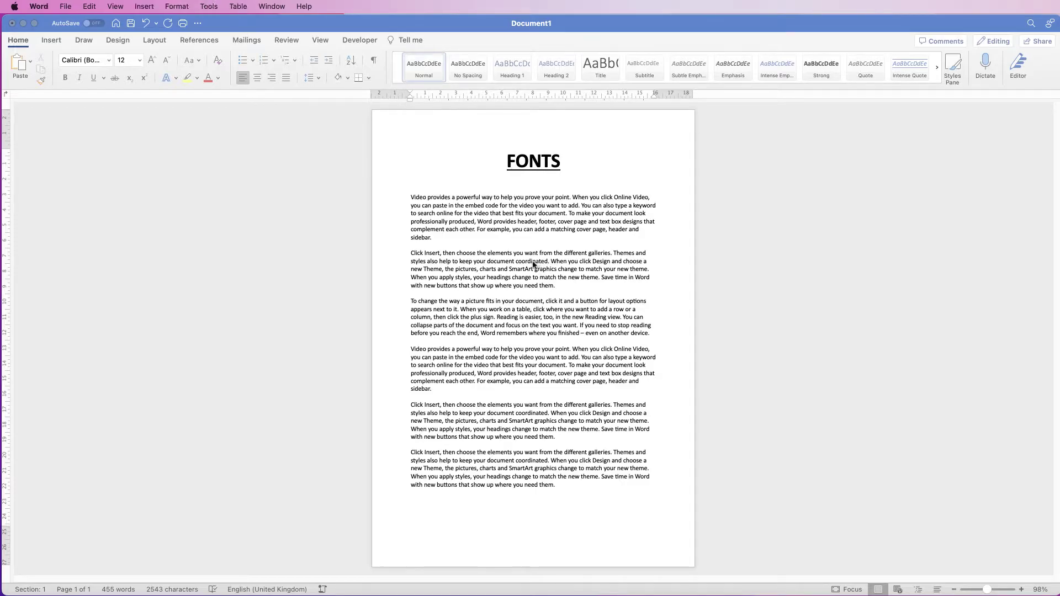
Select the whole document with Cmd+A, deselect, then select only the second body paragraph
{"action": "left_click", "coordinate": [508, 239]}
{"action": "left_click", "coordinate": [504, 212]}
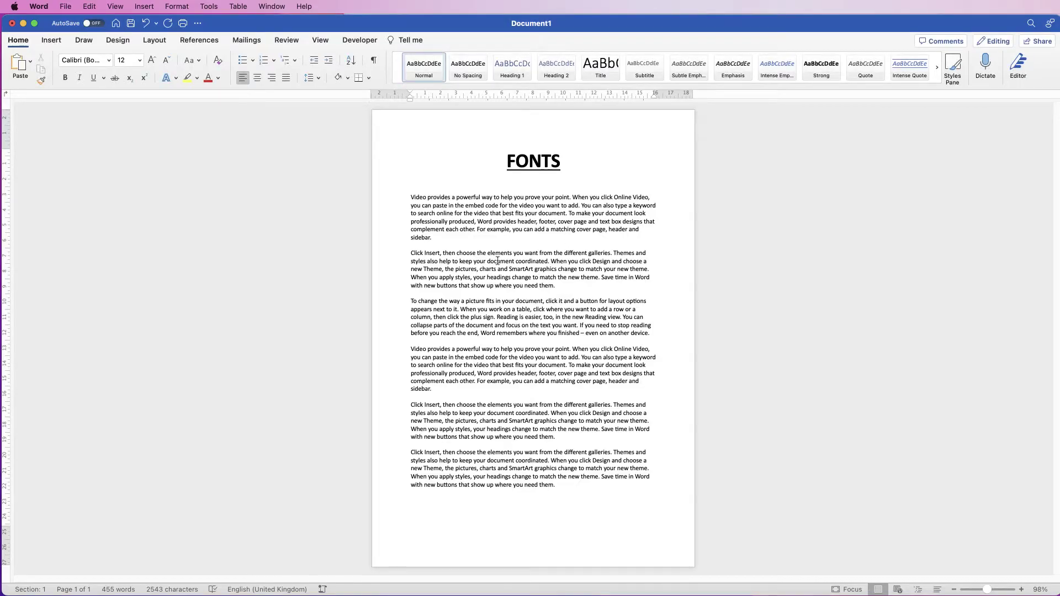
{"action": "key", "text": "super+a"}
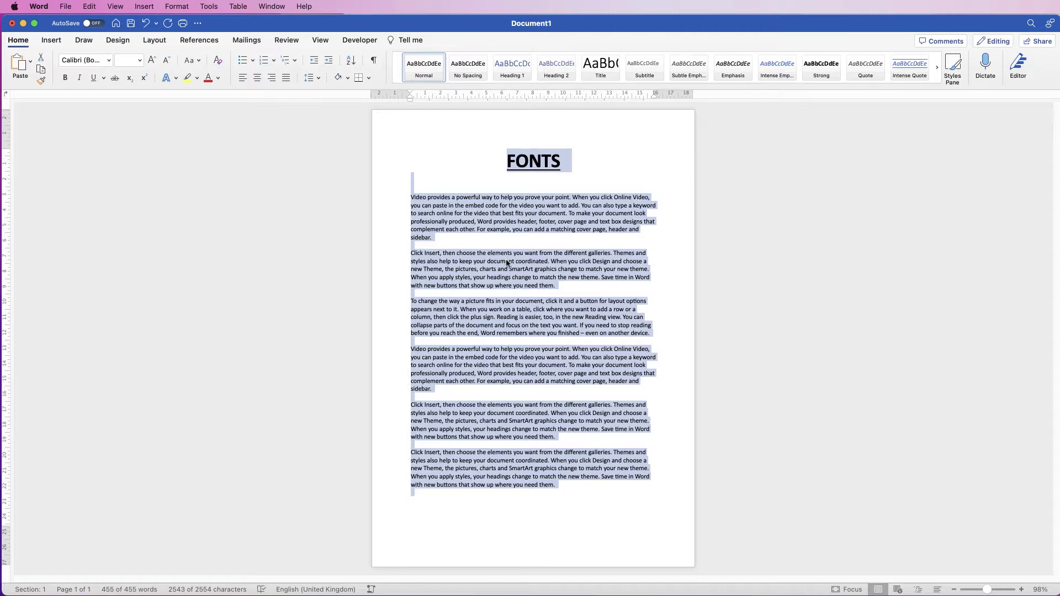
{"action": "left_click", "coordinate": [585, 285]}
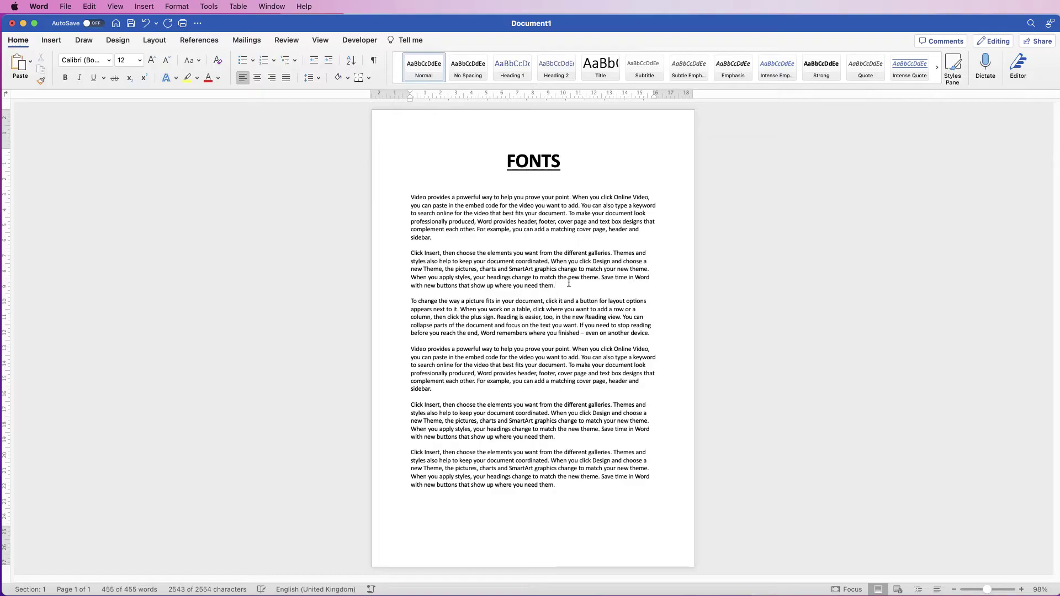
{"action": "left_click_drag", "start_coordinate": [454, 282], "coordinate": [417, 265]}
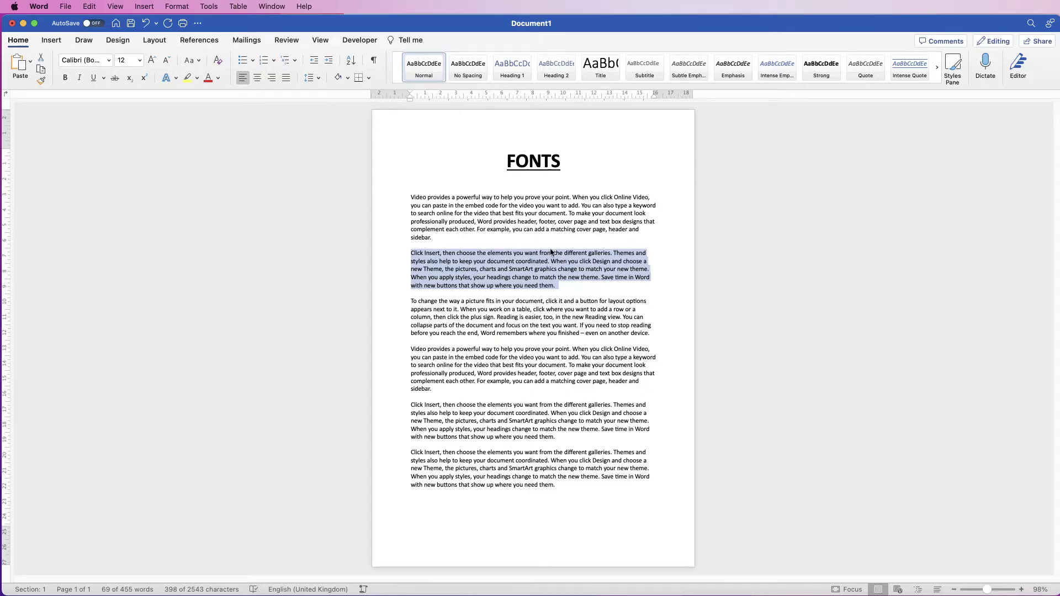
Change all six body paragraphs below the FONTS heading from Calibri to Helvetica
{"action": "left_click", "coordinate": [572, 286]}
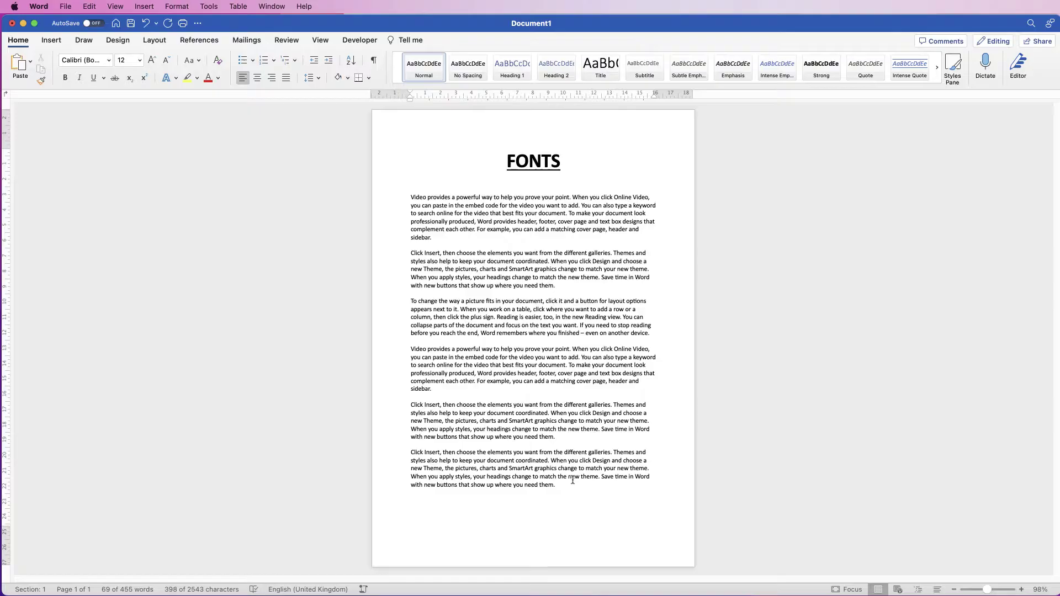
{"action": "left_click_drag", "start_coordinate": [563, 488], "coordinate": [411, 199]}
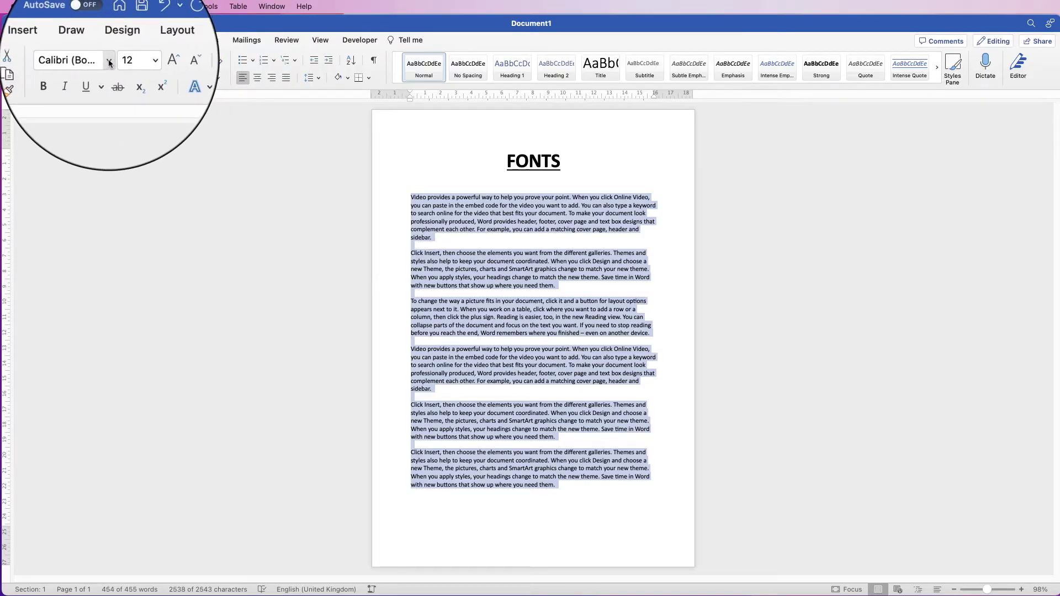
{"action": "left_click", "coordinate": [108, 62]}
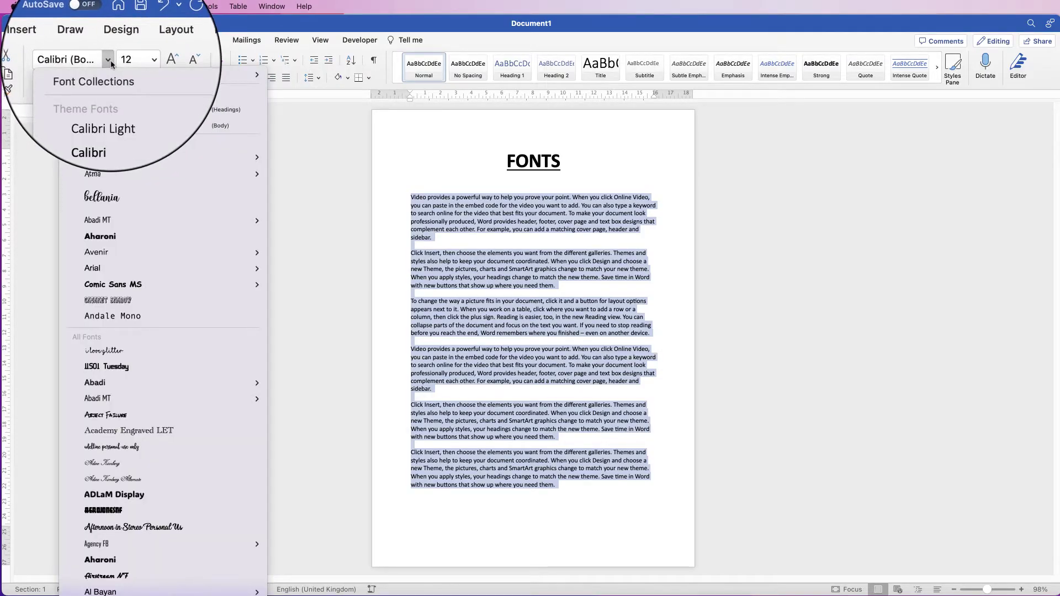
{"action": "mouse_move", "coordinate": [105, 77]}
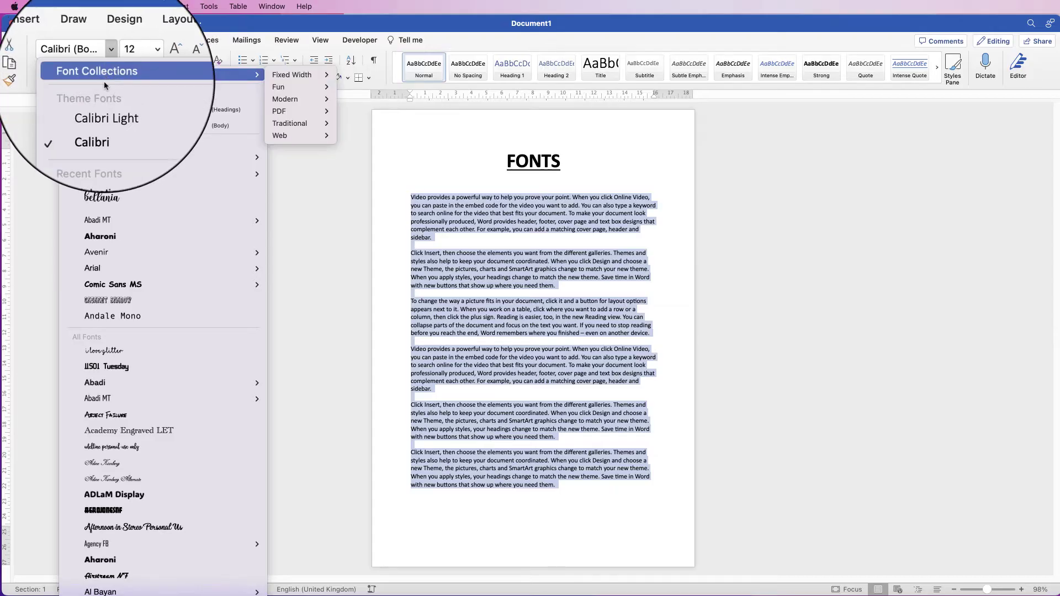
{"action": "mouse_move", "coordinate": [102, 157]}
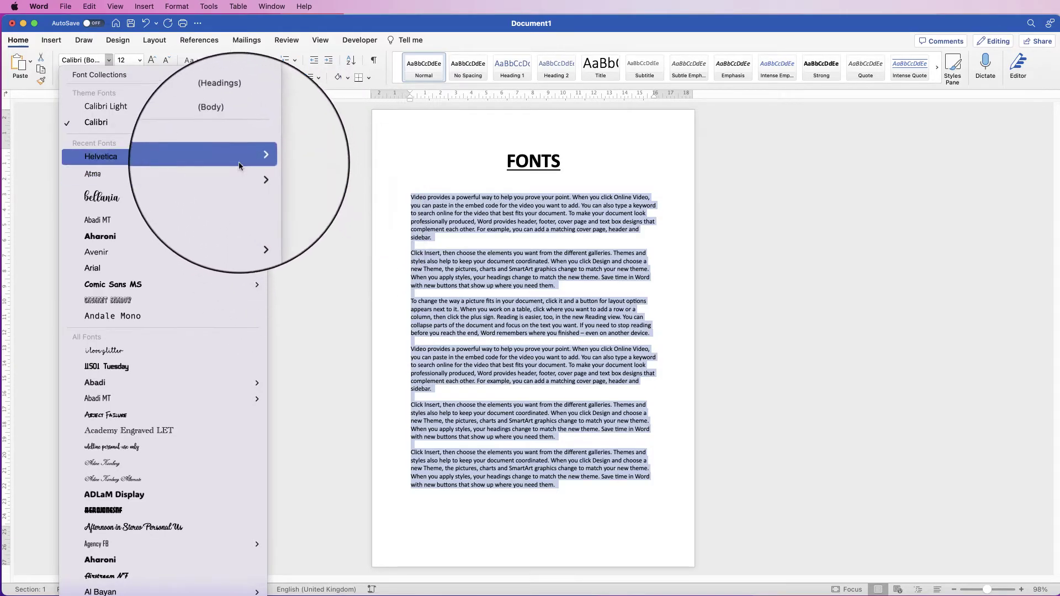
{"action": "left_click", "coordinate": [104, 160]}
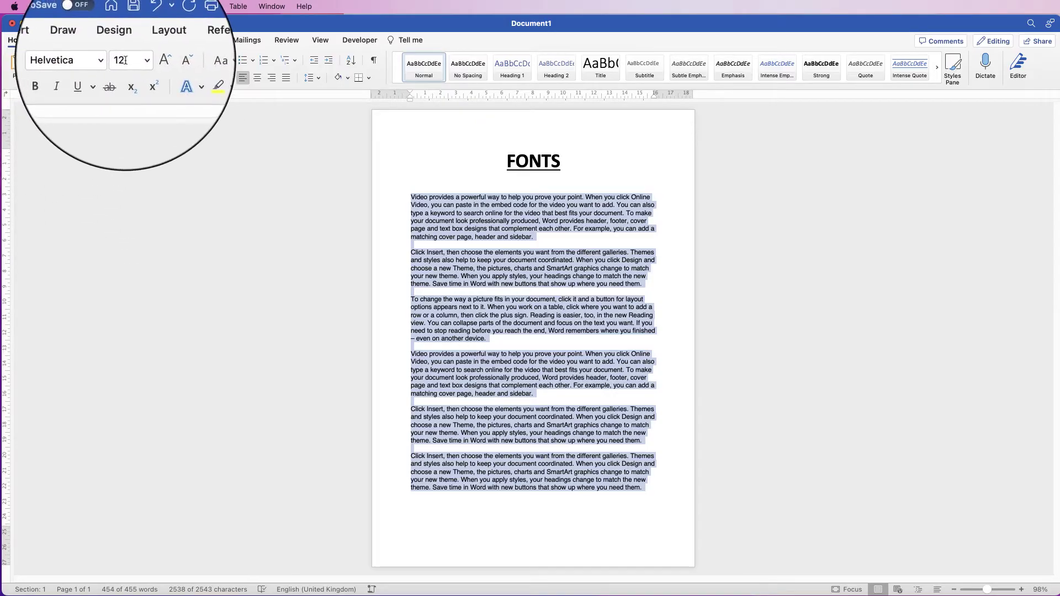
{"action": "left_click", "coordinate": [141, 62]}
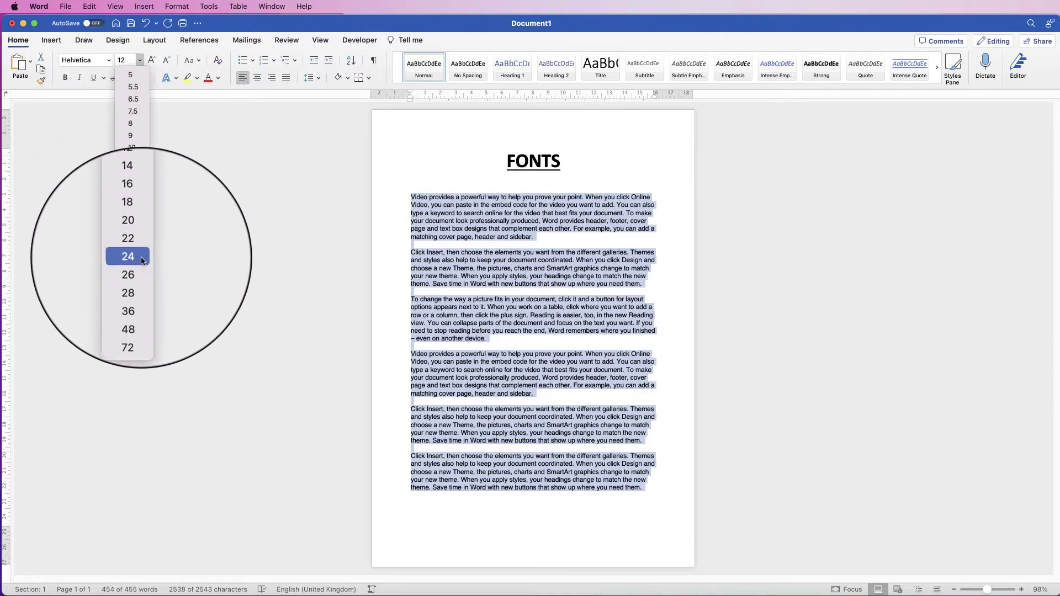
{"action": "left_click", "coordinate": [135, 228]}
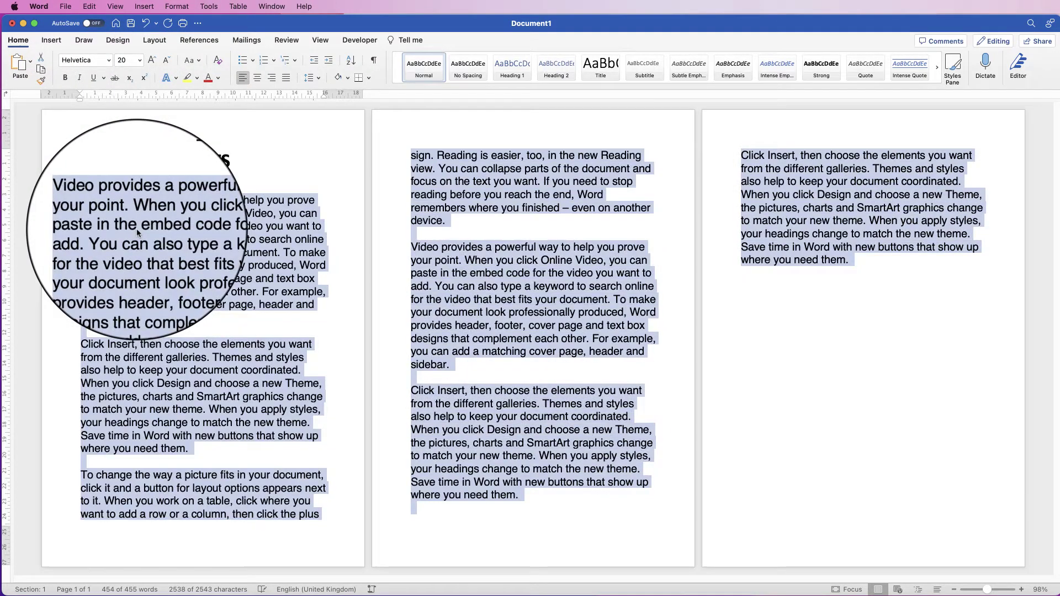
{"action": "left_click", "coordinate": [125, 59]}
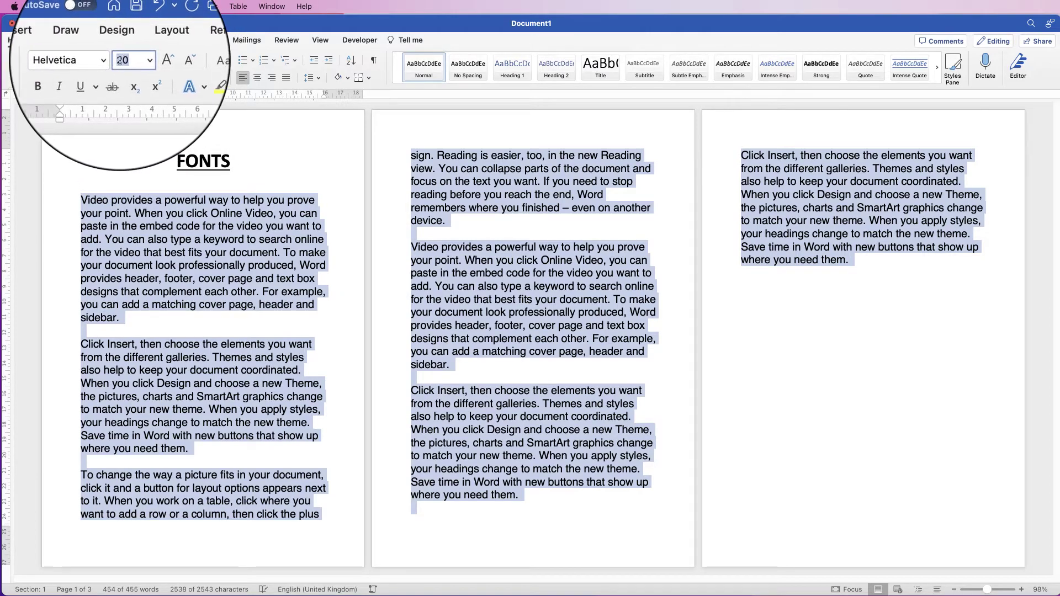
{"action": "type", "text": "1"}
{"action": "key", "text": "Return"}
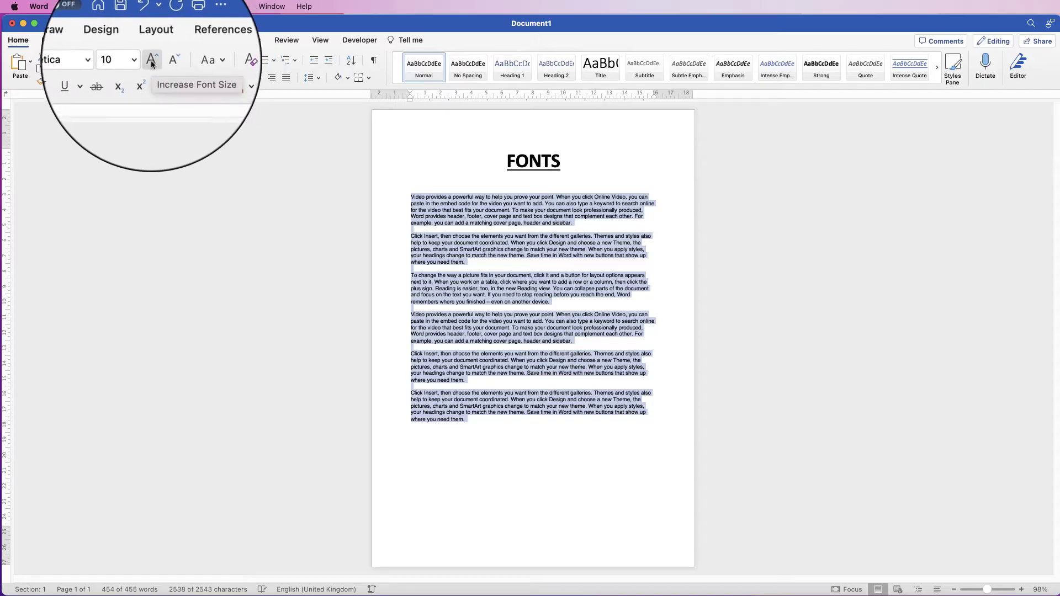
{"action": "left_click", "coordinate": [153, 64]}
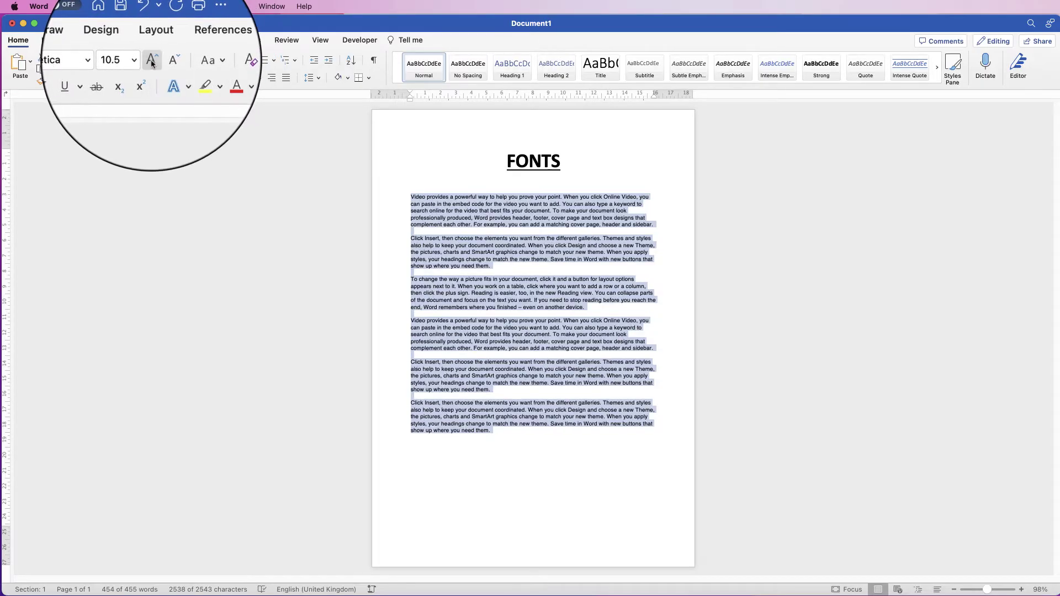
{"action": "left_click", "coordinate": [153, 64]}
{"action": "left_click", "coordinate": [153, 63]}
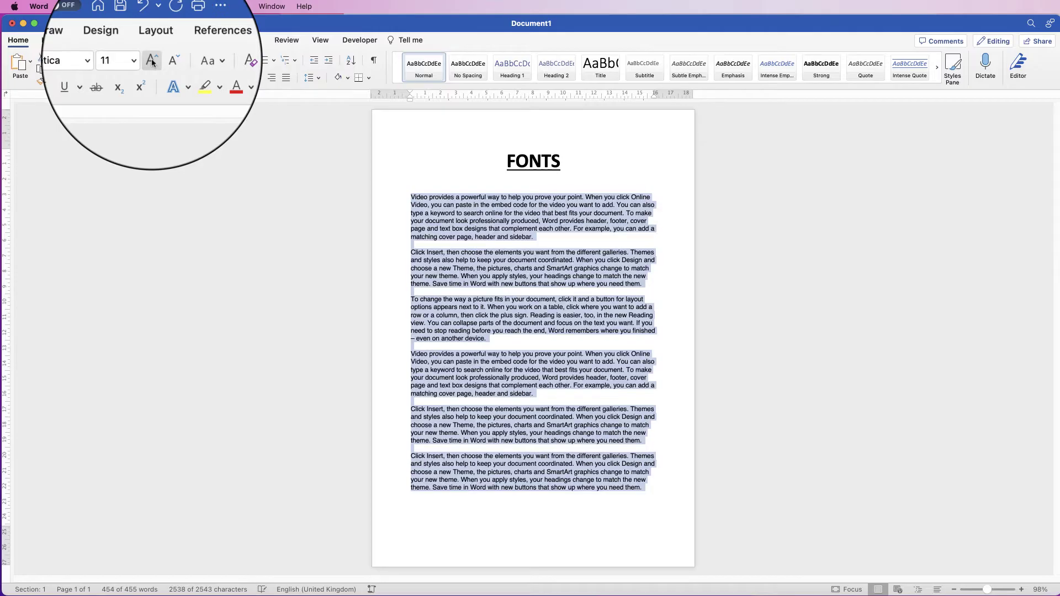
{"action": "left_click", "coordinate": [153, 64]}
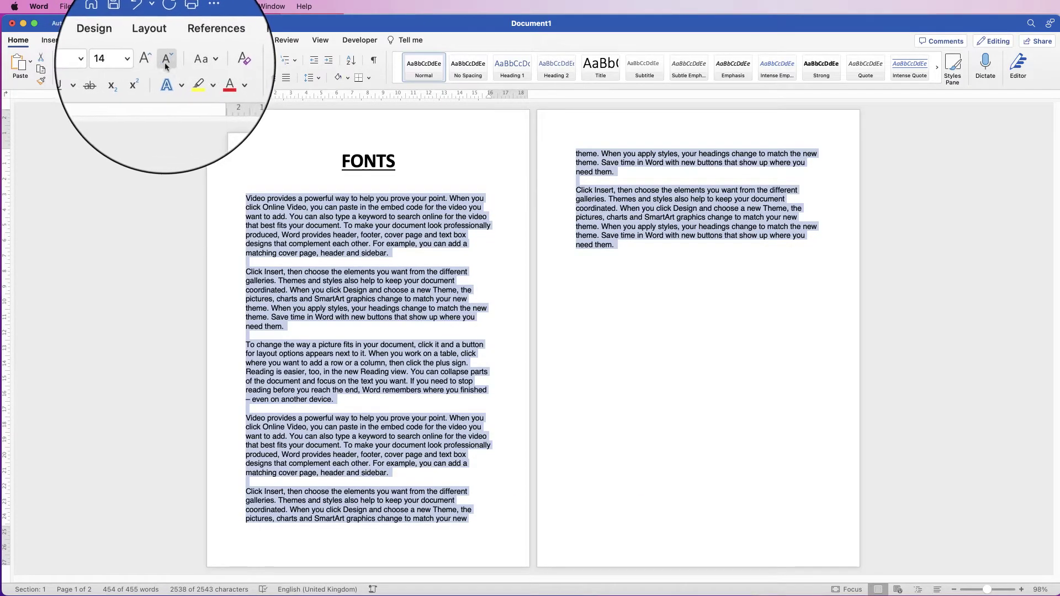
{"action": "left_click", "coordinate": [166, 62]}
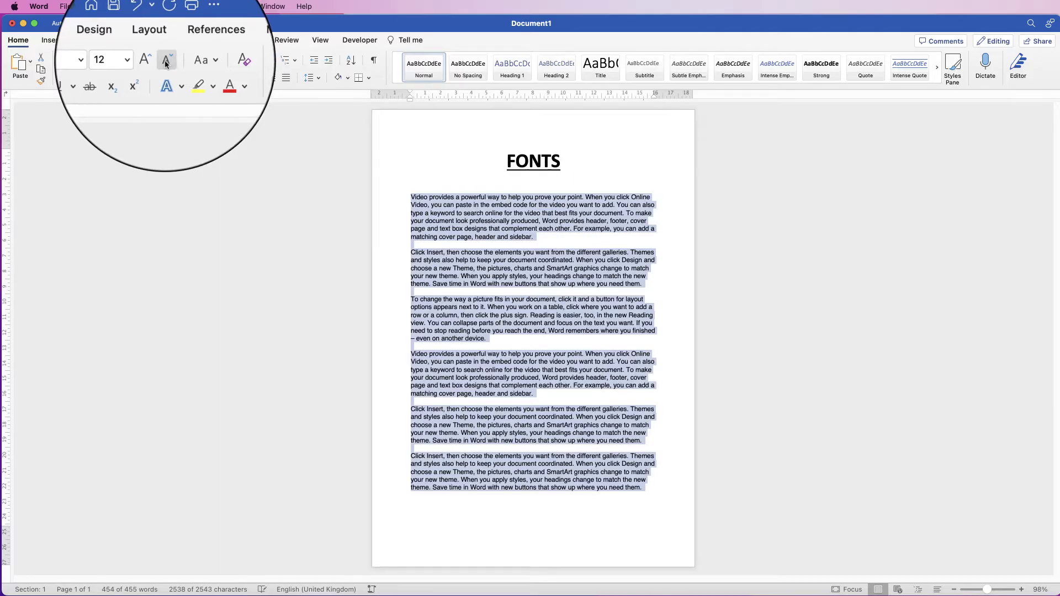
{"action": "left_click", "coordinate": [200, 64]}
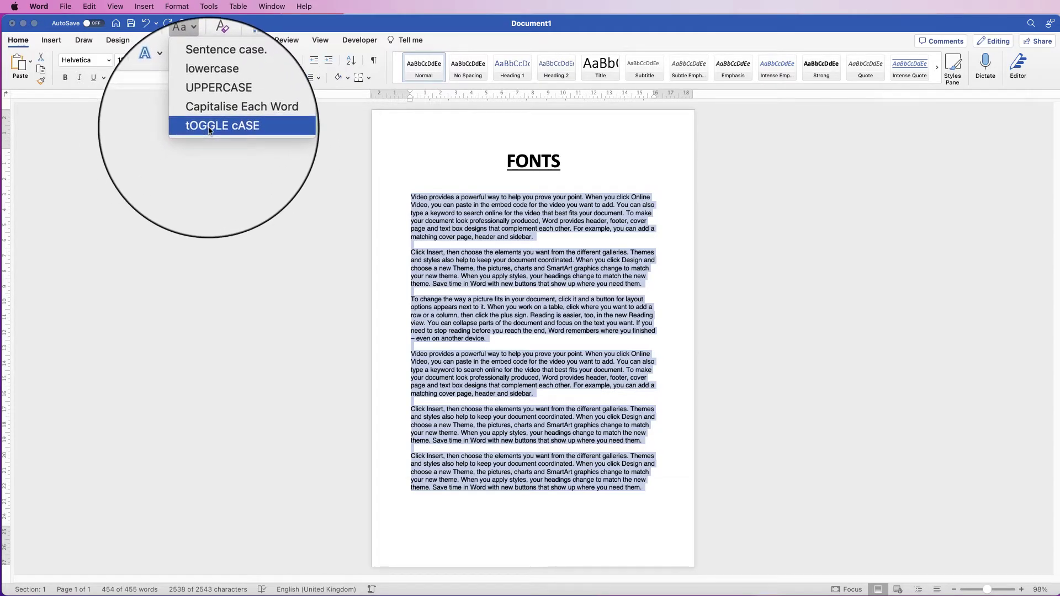
{"action": "left_click", "coordinate": [191, 65]}
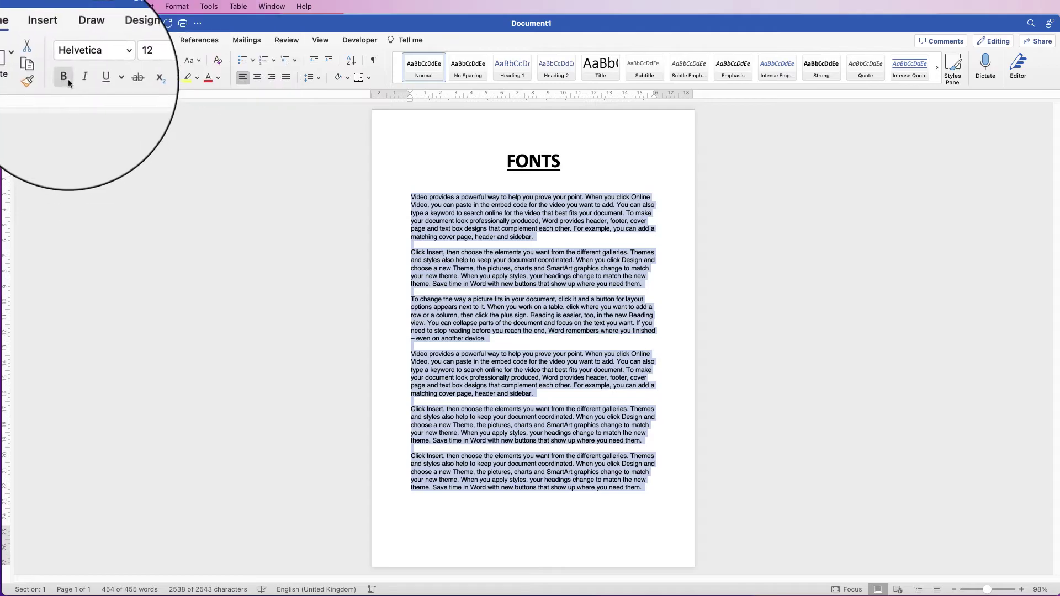
{"action": "left_click", "coordinate": [65, 80]}
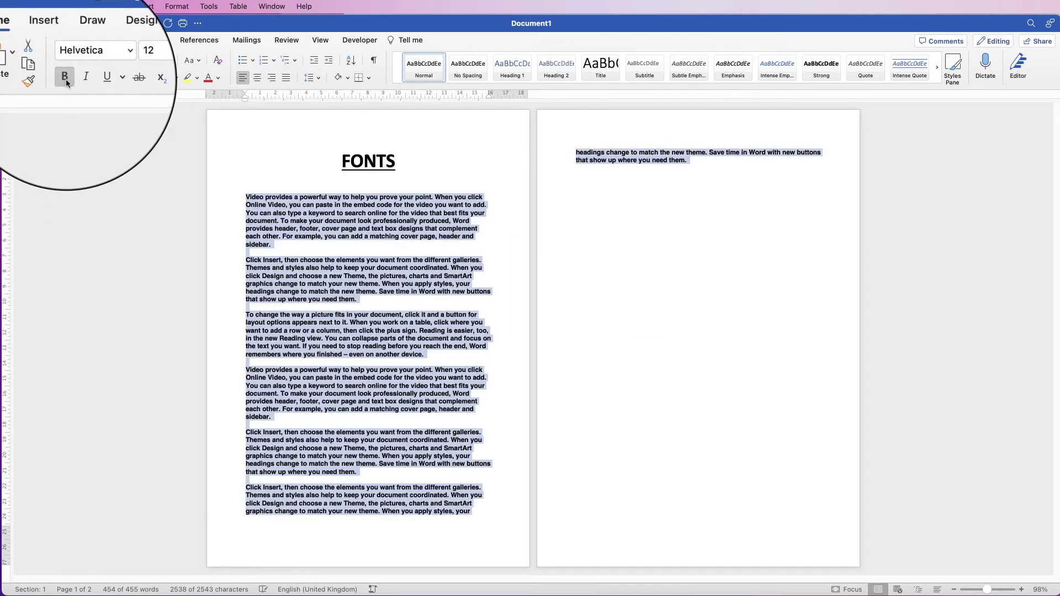
{"action": "left_click", "coordinate": [65, 79]}
{"action": "left_click", "coordinate": [79, 76]}
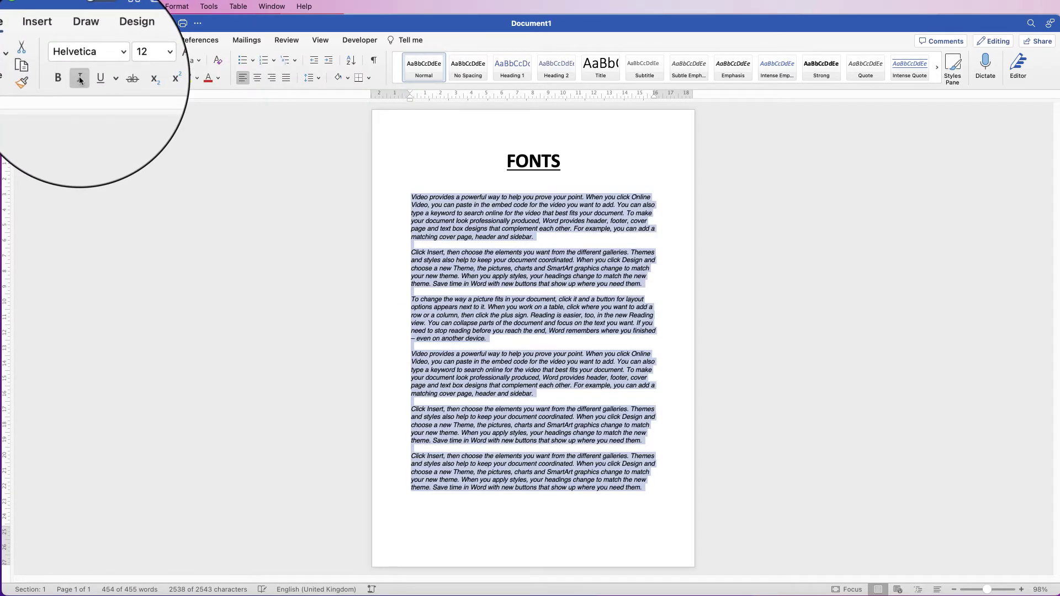
{"action": "left_click", "coordinate": [78, 76]}
{"action": "left_click", "coordinate": [93, 78]}
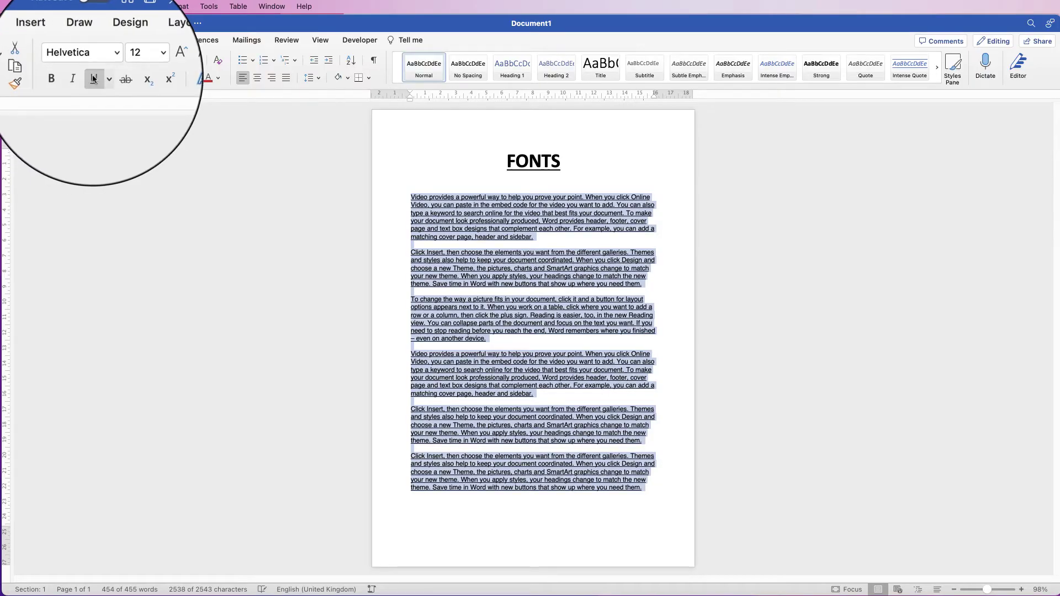
{"action": "left_click", "coordinate": [94, 79]}
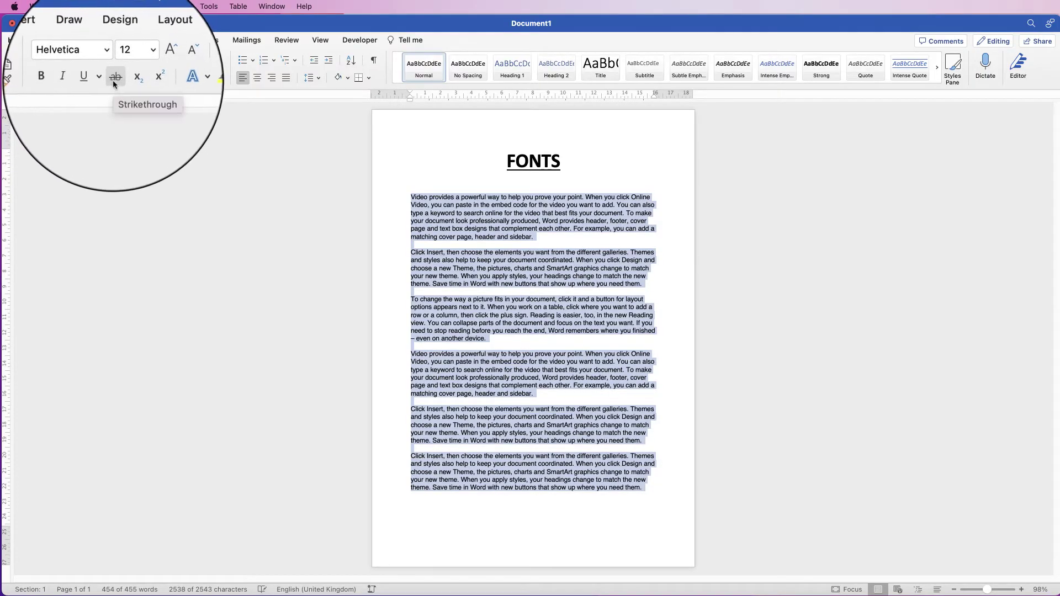
{"action": "left_click", "coordinate": [115, 79]}
{"action": "left_click", "coordinate": [115, 78]}
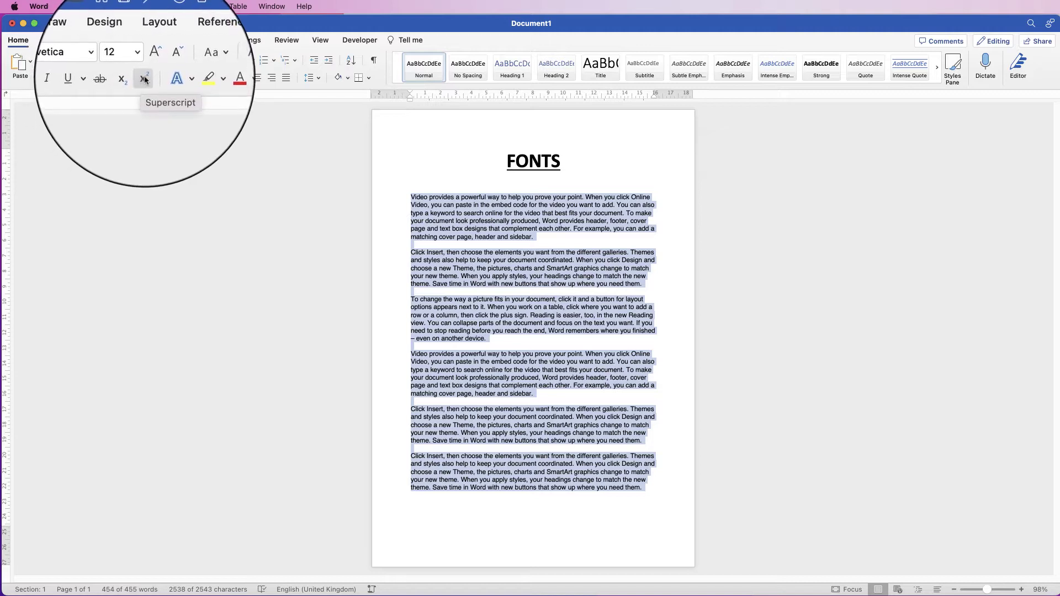
Try yellow and greenish-yellow highlights on the body text, then set highlight to No Colour
{"action": "left_click", "coordinate": [177, 83]}
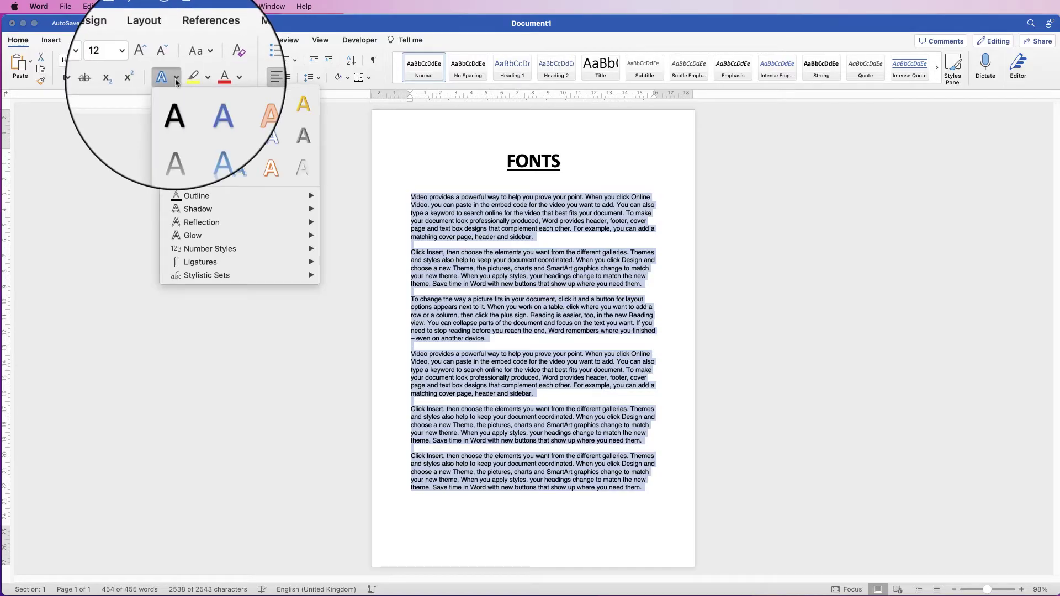
{"action": "left_click", "coordinate": [176, 81]}
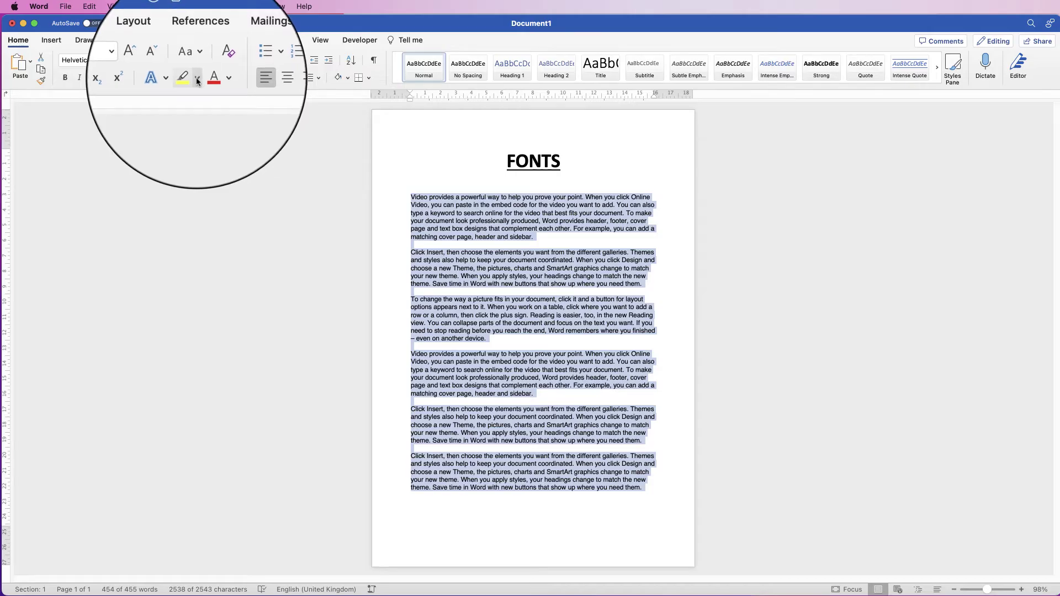
{"action": "left_click", "coordinate": [197, 82]}
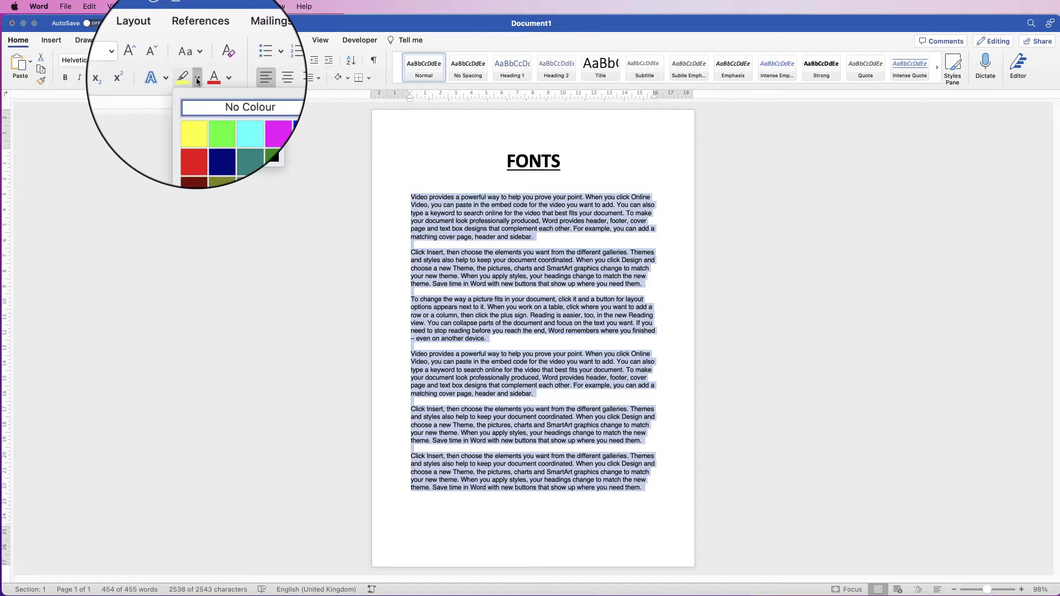
{"action": "left_click", "coordinate": [191, 113]}
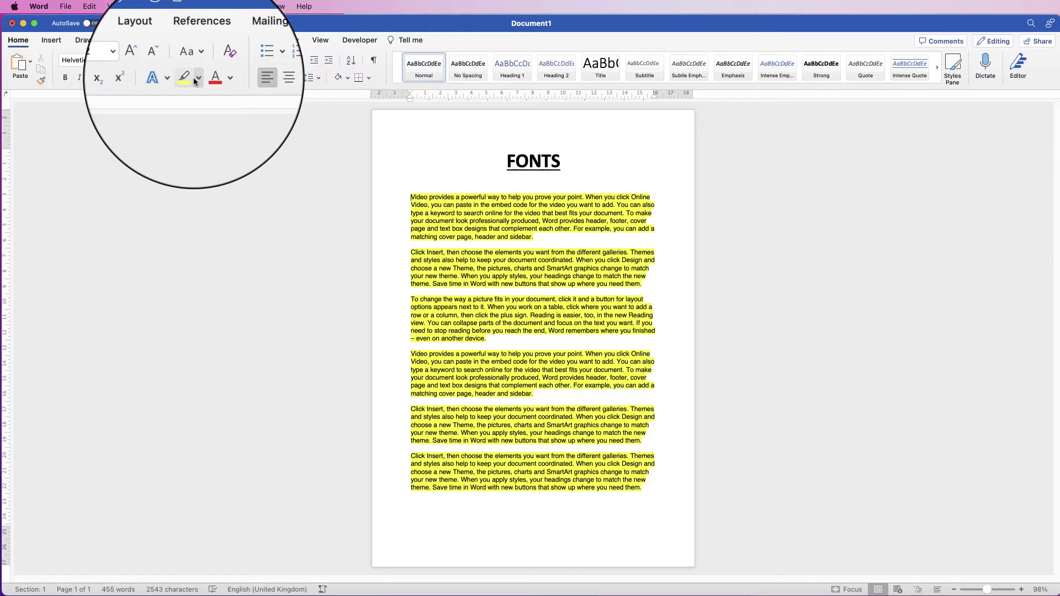
{"action": "left_click", "coordinate": [194, 77]}
{"action": "left_click", "coordinate": [191, 113]}
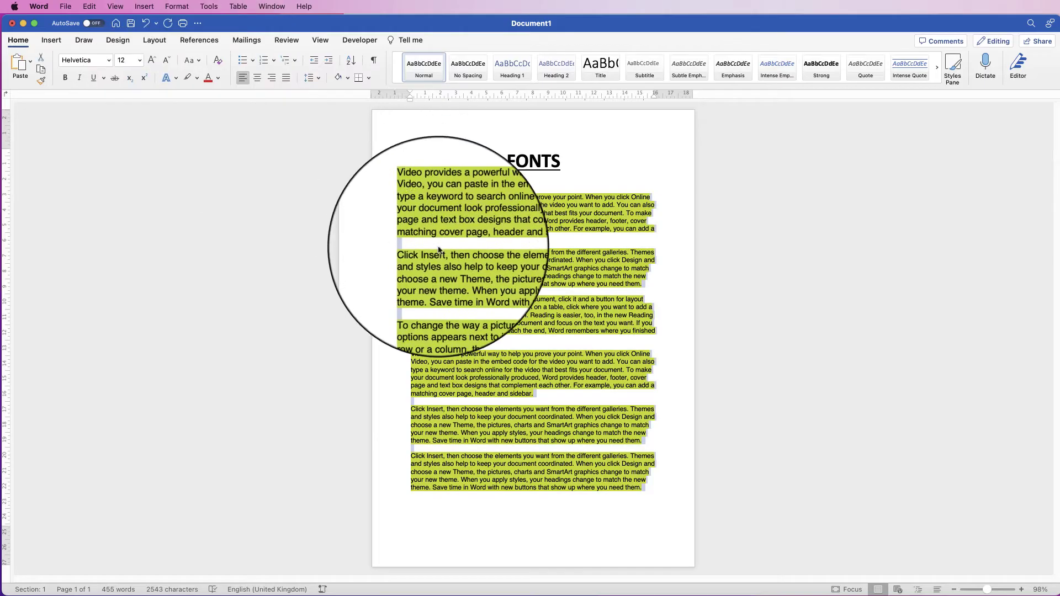
{"action": "left_click", "coordinate": [196, 77]}
{"action": "left_click", "coordinate": [200, 98]}
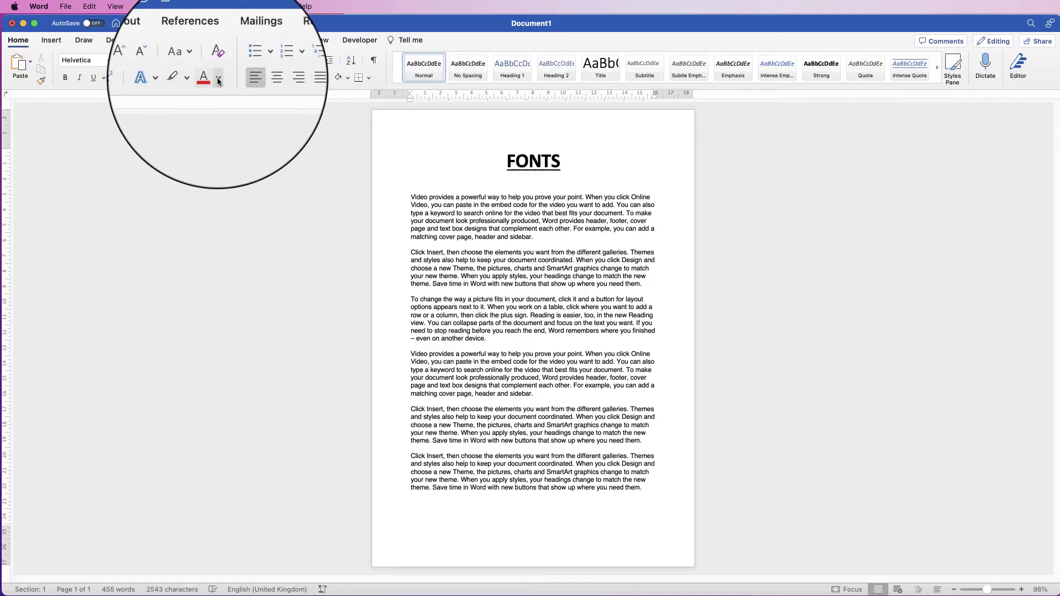
Colour the last paragraph red, then undo the red font colour
{"action": "left_click_drag", "start_coordinate": [690, 488], "coordinate": [411, 457]}
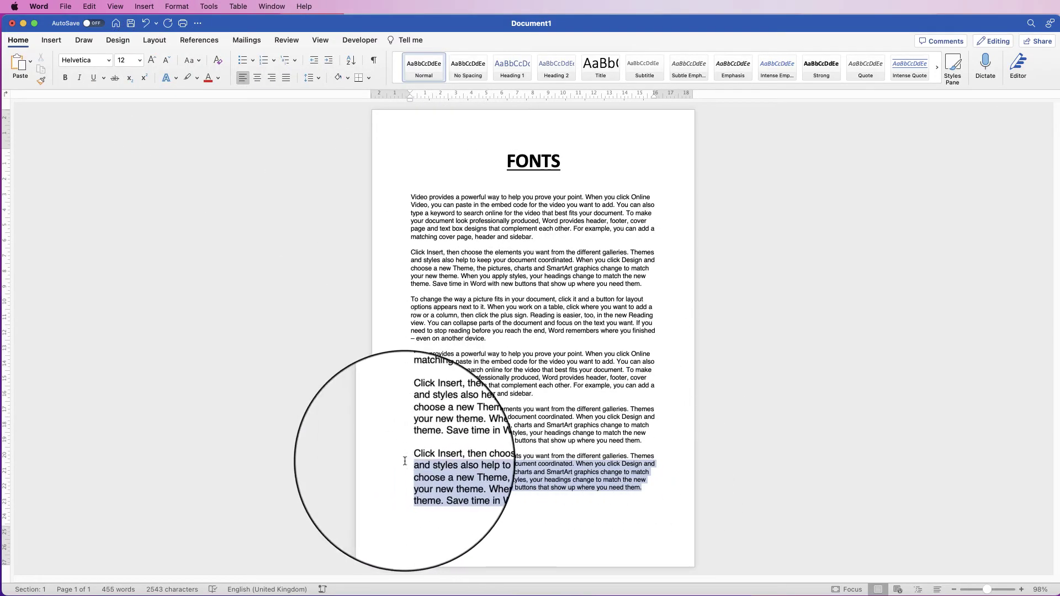
{"action": "left_click", "coordinate": [217, 78]}
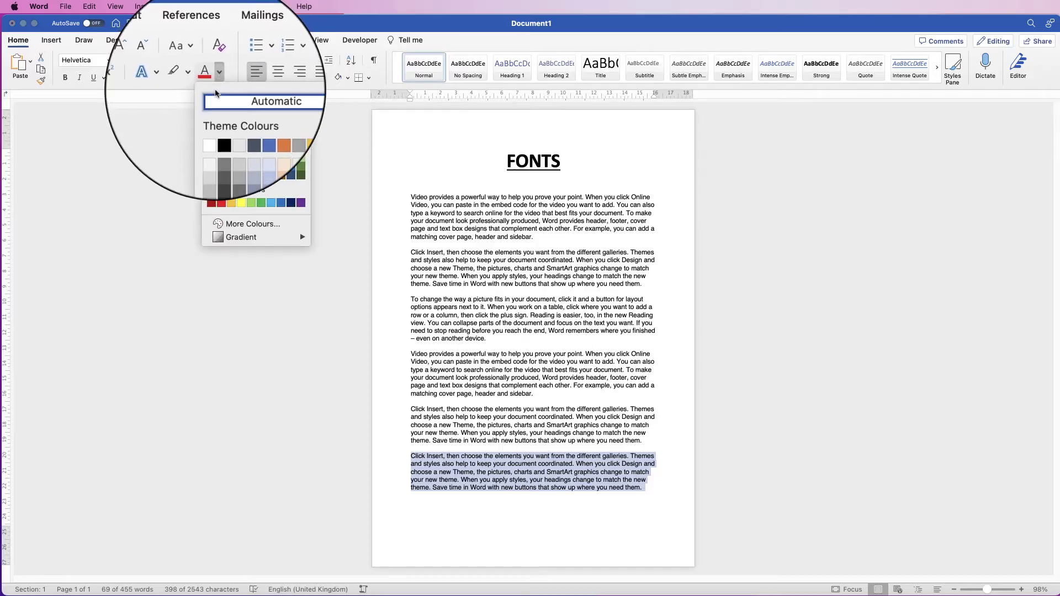
{"action": "left_click", "coordinate": [220, 203]}
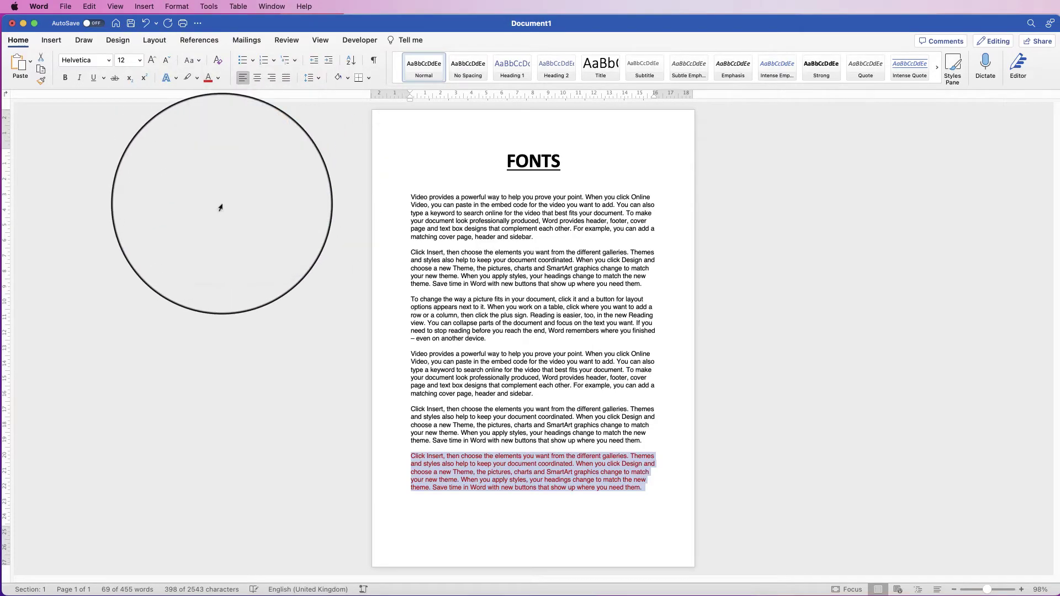
{"action": "left_click", "coordinate": [583, 476]}
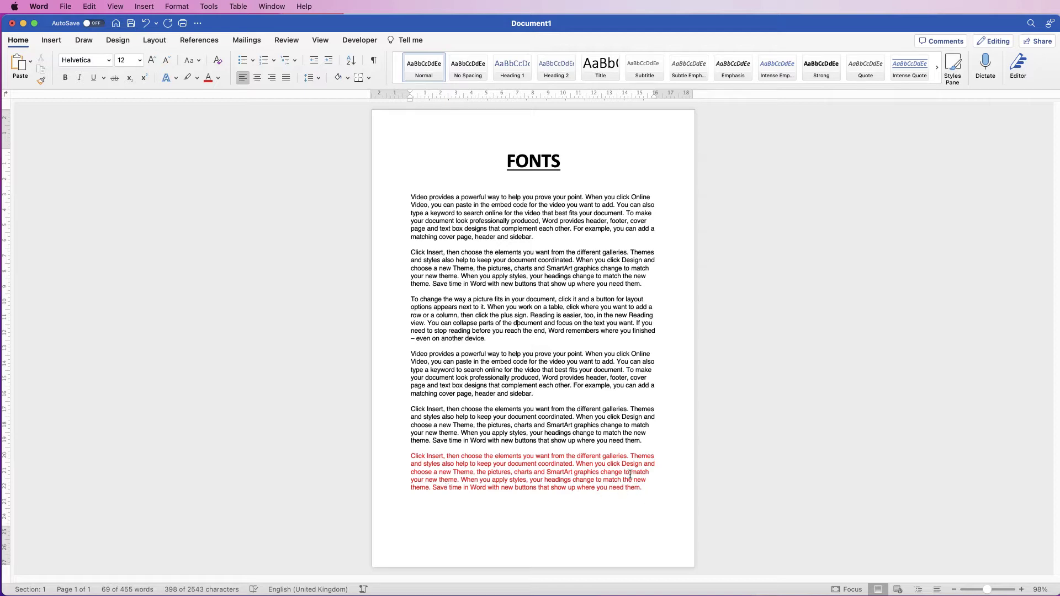
{"action": "key", "text": "super+z"}
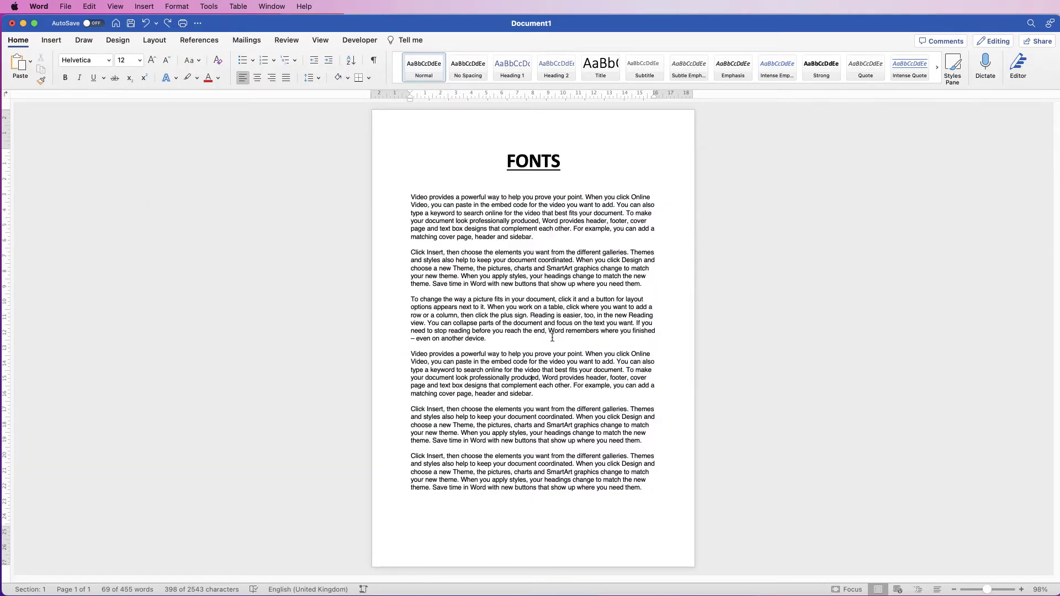
Try centre, right and justify alignment on all body text, ending left-aligned
{"action": "left_click_drag", "start_coordinate": [652, 489], "coordinate": [420, 202]}
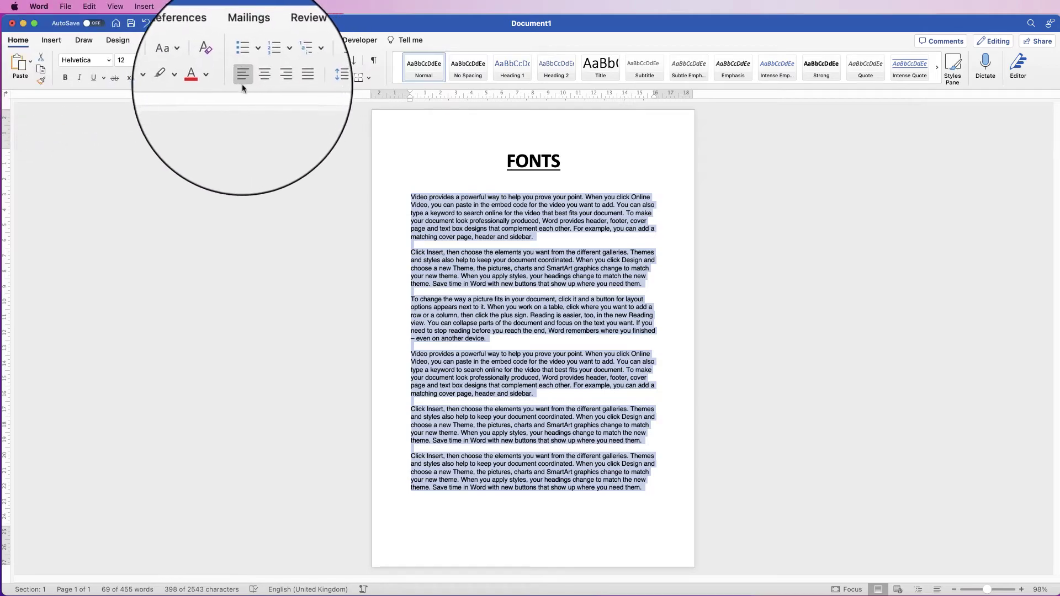
{"action": "left_click", "coordinate": [257, 81]}
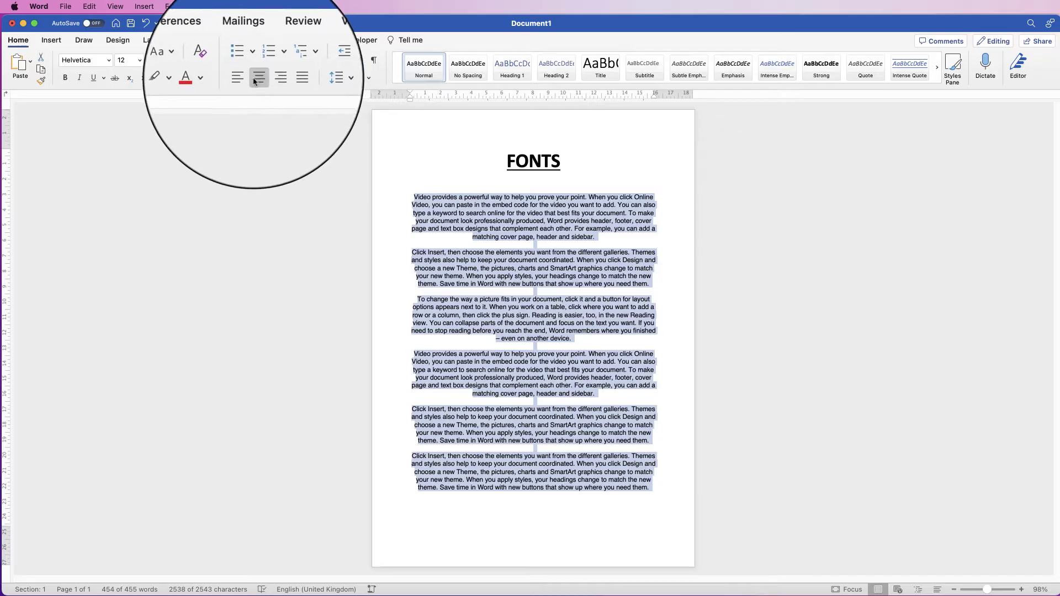
{"action": "left_click", "coordinate": [271, 79]}
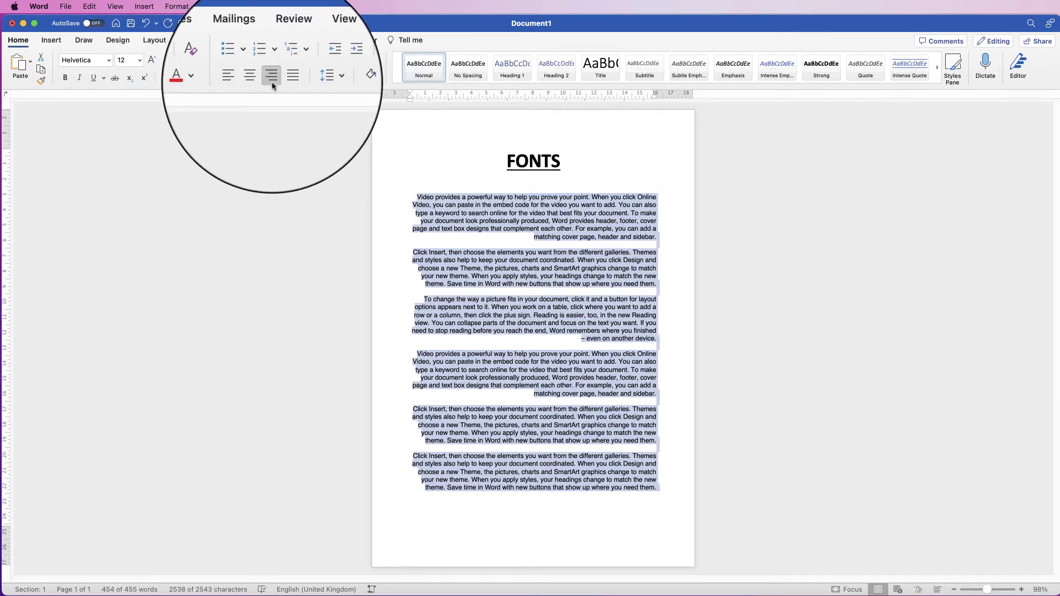
{"action": "left_click", "coordinate": [286, 80]}
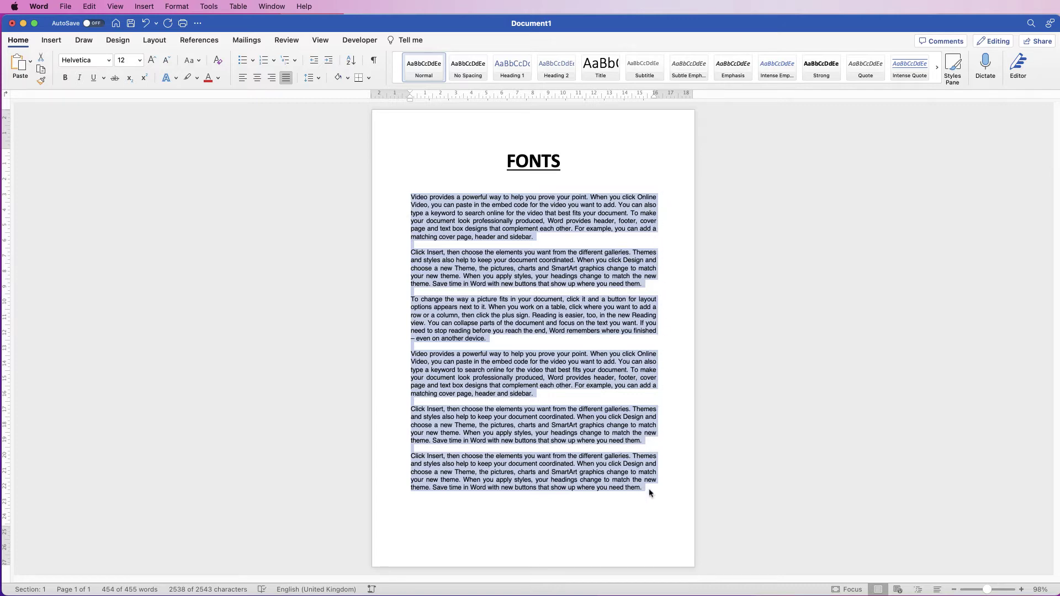
{"action": "left_click", "coordinate": [243, 82]}
{"action": "left_click", "coordinate": [653, 291]}
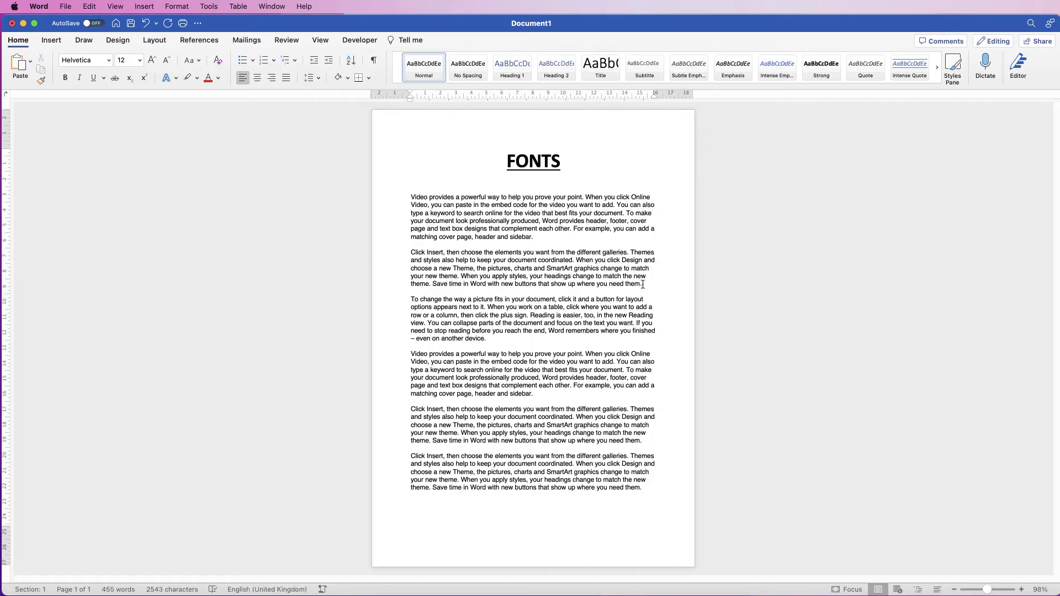
Centre the second paragraph, then right-align it
{"action": "left_click_drag", "start_coordinate": [417, 274], "coordinate": [411, 255]}
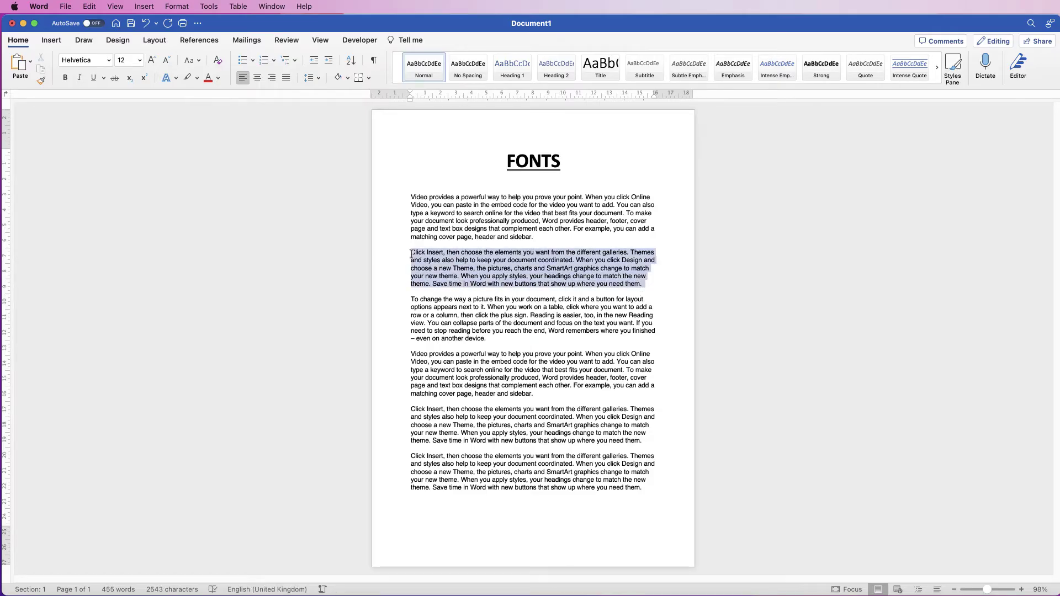
{"action": "left_click", "coordinate": [258, 77]}
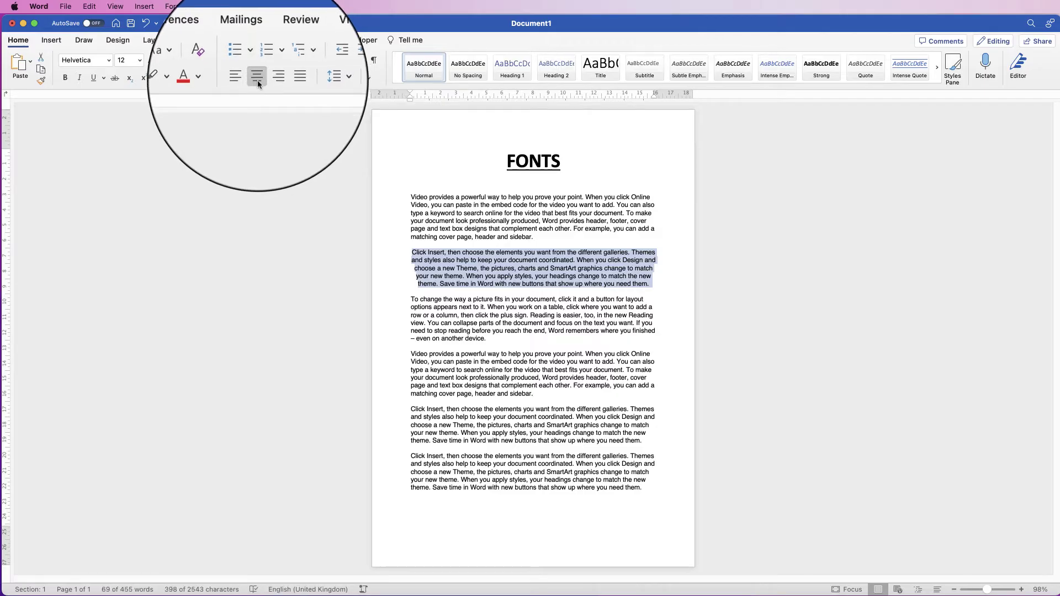
{"action": "left_click", "coordinate": [275, 80]}
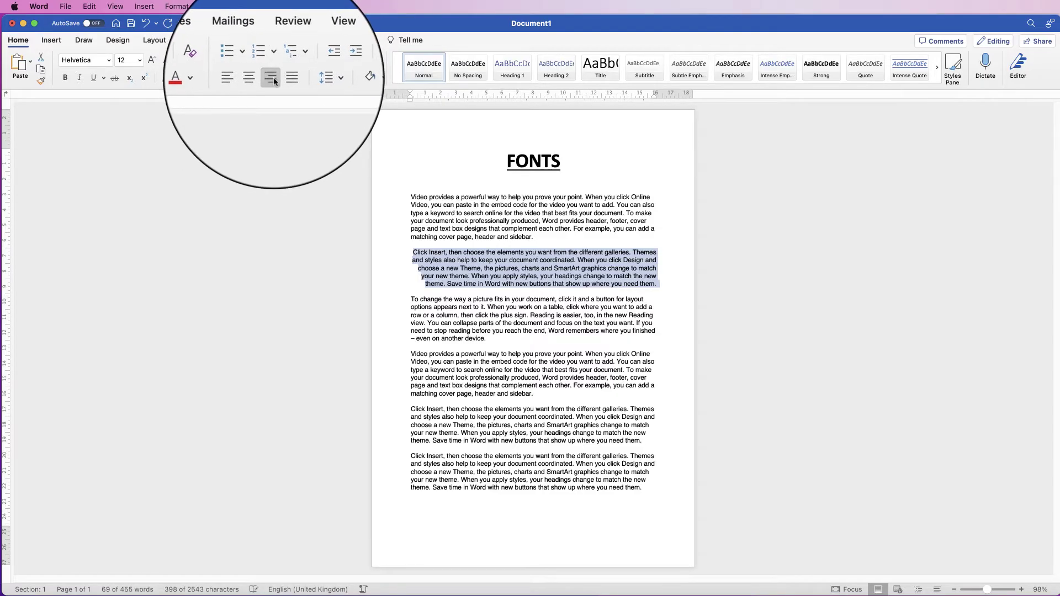
Left-align the second paragraph, then lay out all body text in two columns
{"action": "left_click", "coordinate": [256, 79]}
{"action": "left_click", "coordinate": [242, 82]}
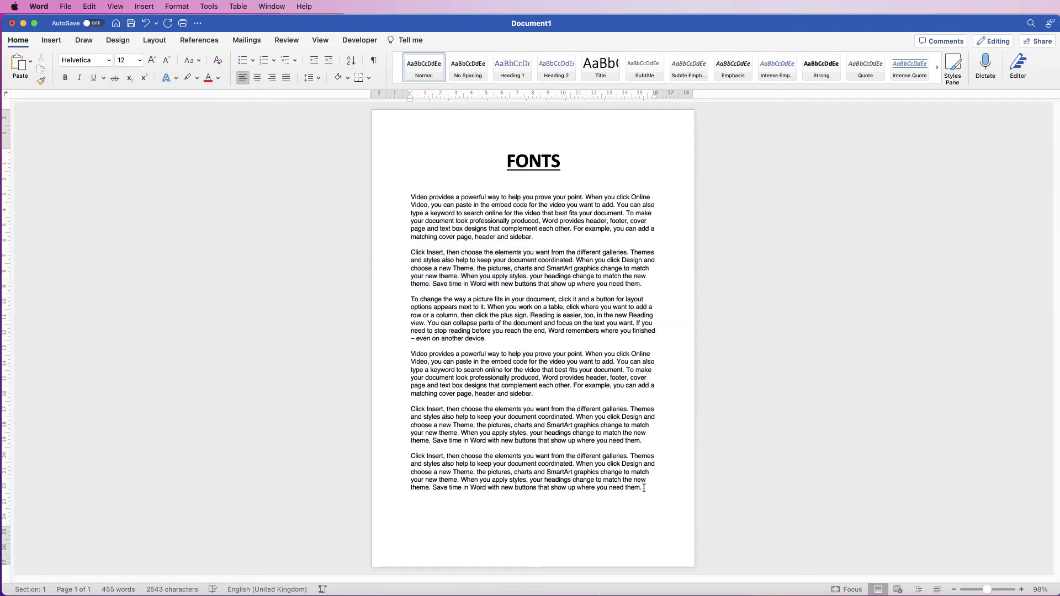
{"action": "left_click_drag", "start_coordinate": [643, 488], "coordinate": [417, 205]}
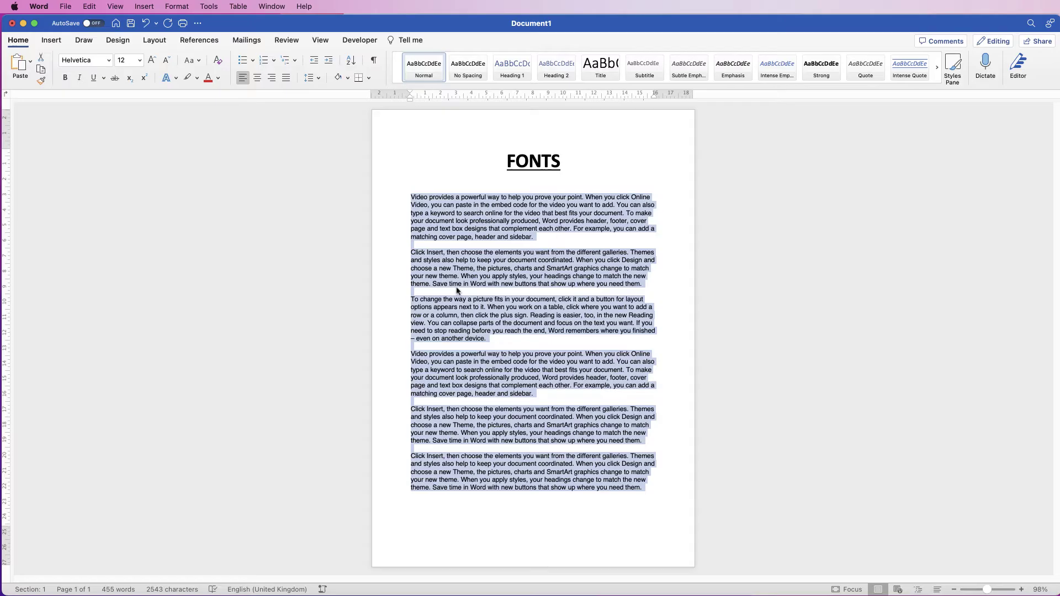
{"action": "left_click", "coordinate": [152, 44]}
{"action": "left_click", "coordinate": [120, 64]}
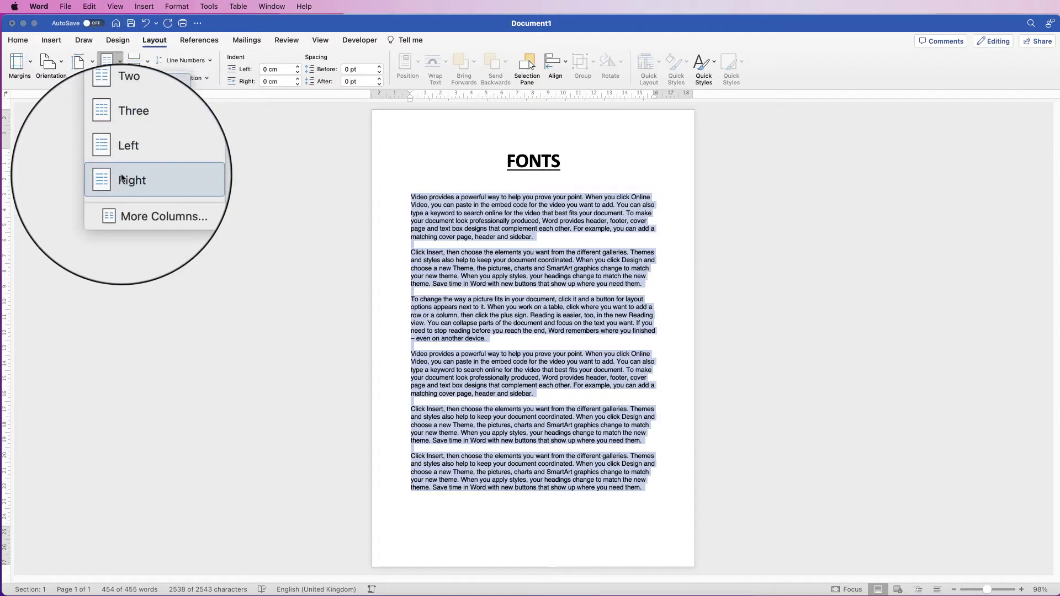
{"action": "left_click", "coordinate": [124, 113]}
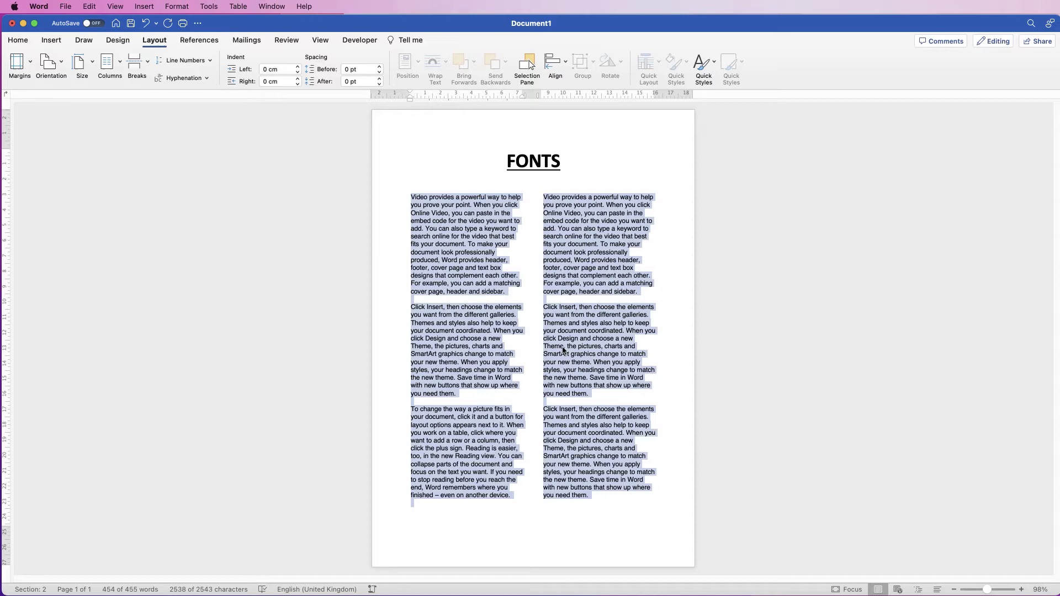
Try centre, right and justify on the two-column text, then return to one column
{"action": "left_click", "coordinate": [18, 40]}
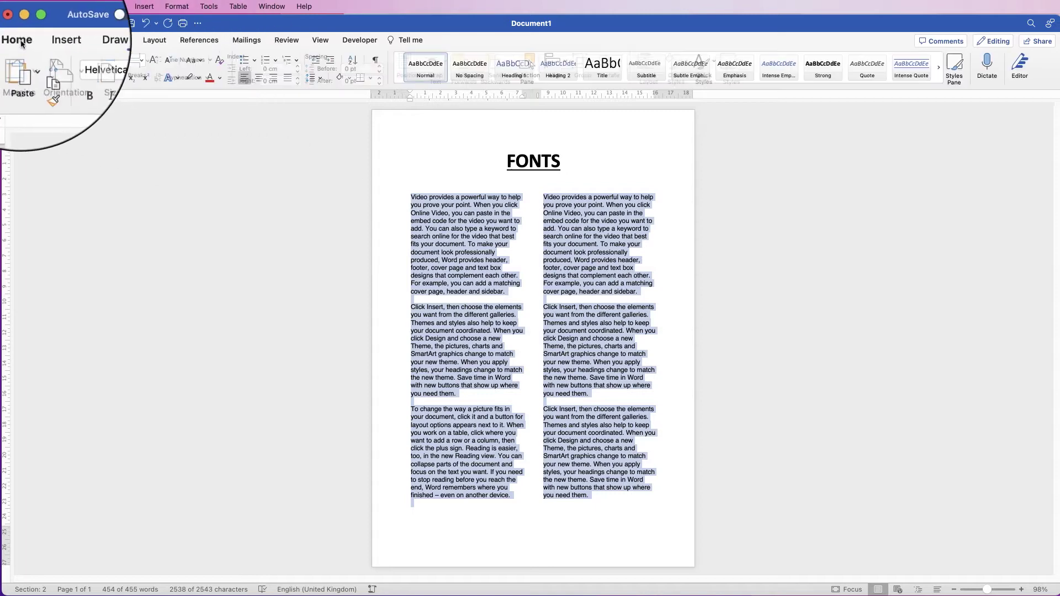
{"action": "left_click", "coordinate": [257, 78]}
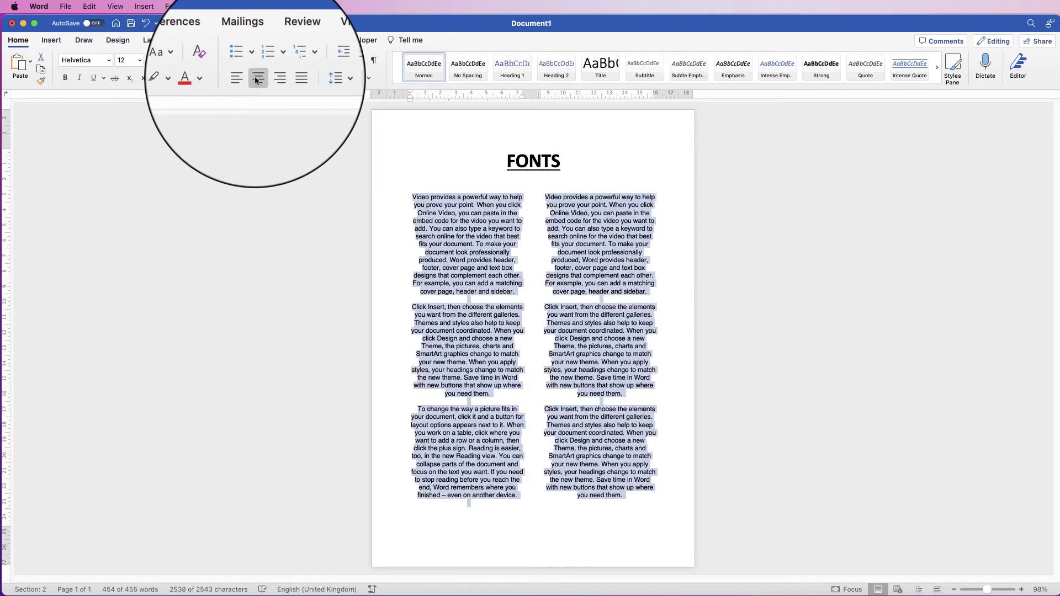
{"action": "left_click", "coordinate": [270, 79]}
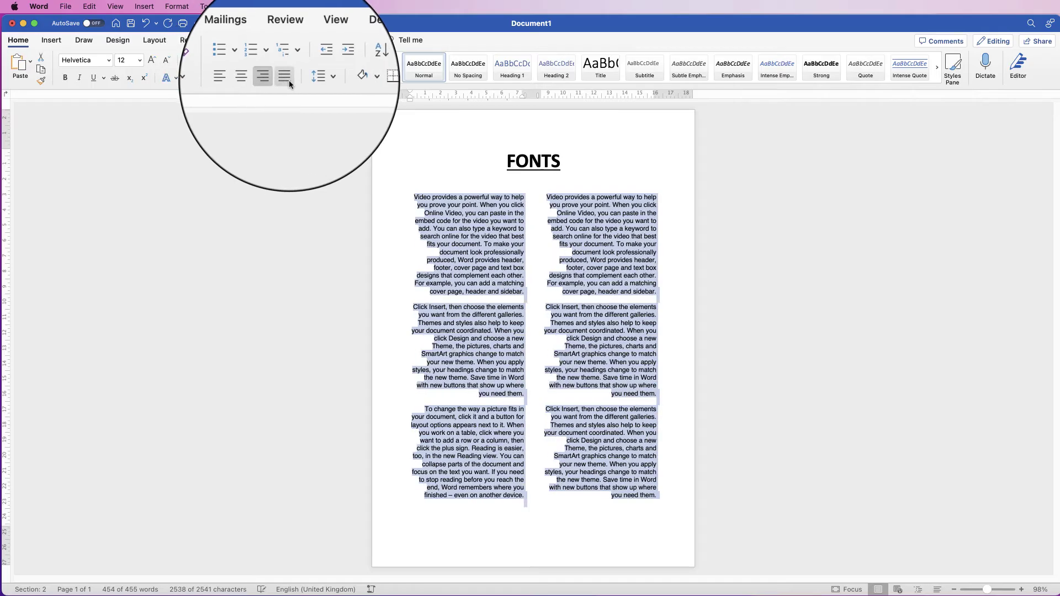
{"action": "left_click", "coordinate": [286, 80]}
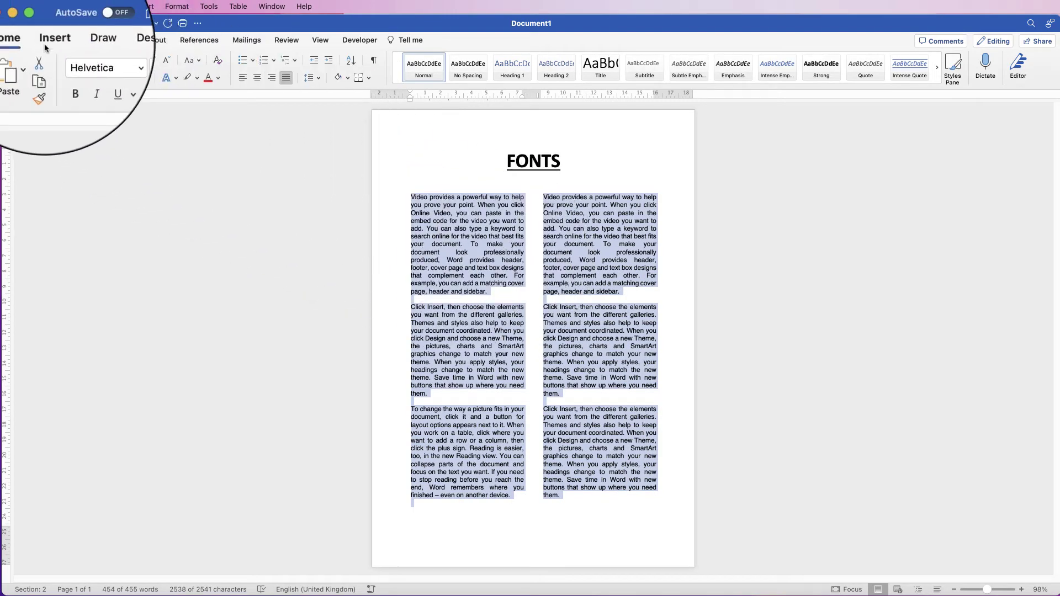
{"action": "left_click", "coordinate": [161, 41]}
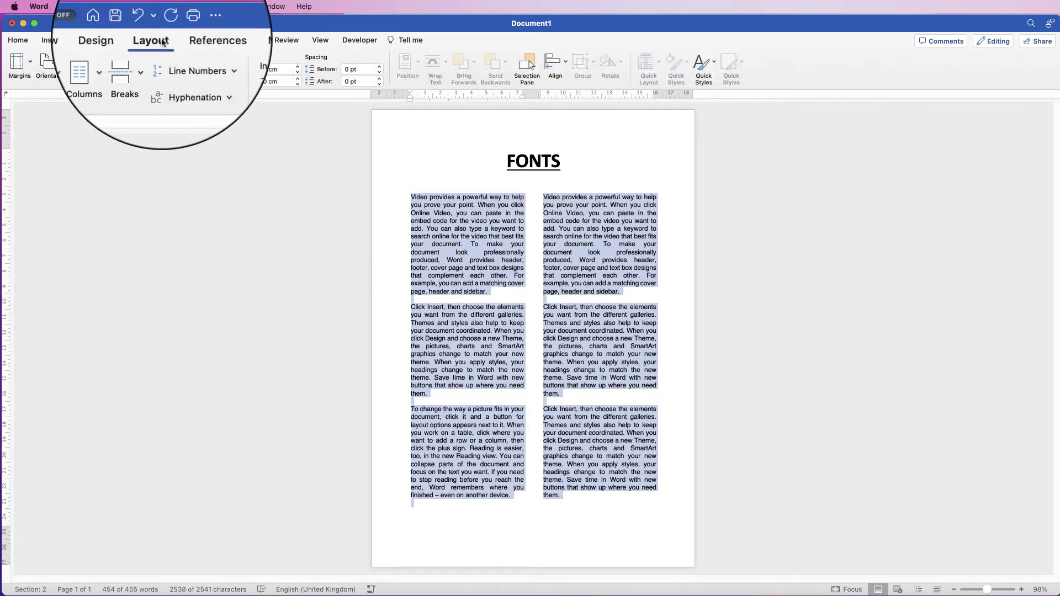
{"action": "left_click", "coordinate": [106, 64]}
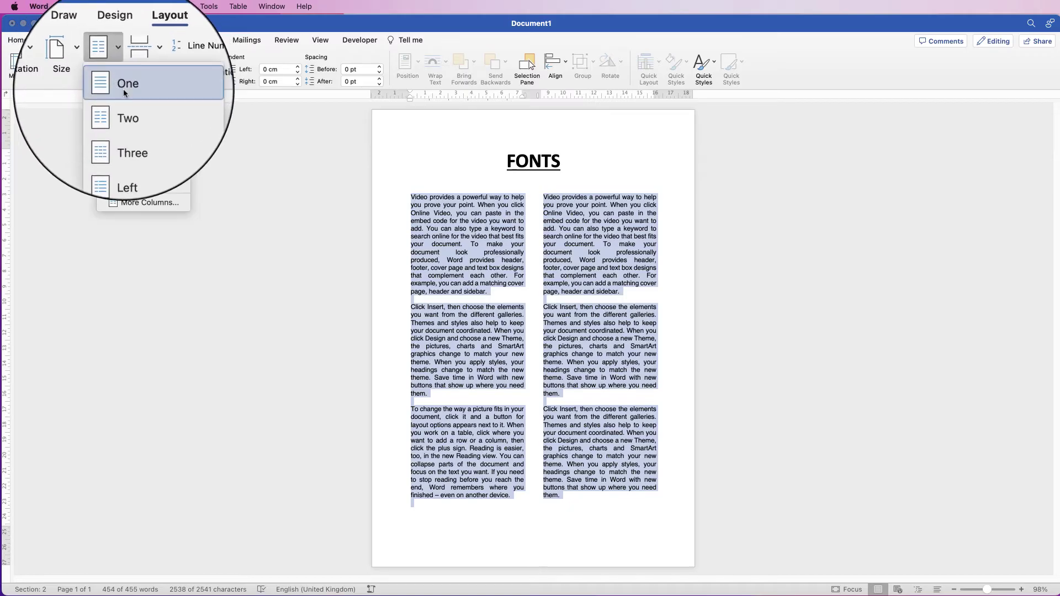
{"action": "left_click", "coordinate": [124, 90]}
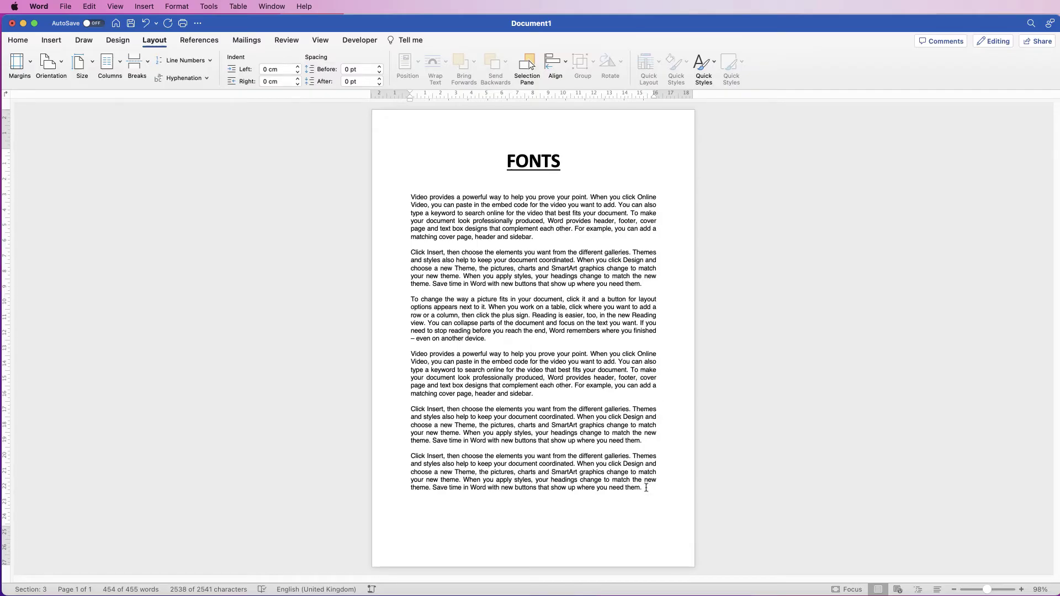
Try 1.15, 1.5 and 2.0 line spacing on the six body paragraphs, ending at 1.0
{"action": "left_click_drag", "start_coordinate": [646, 487], "coordinate": [393, 198]}
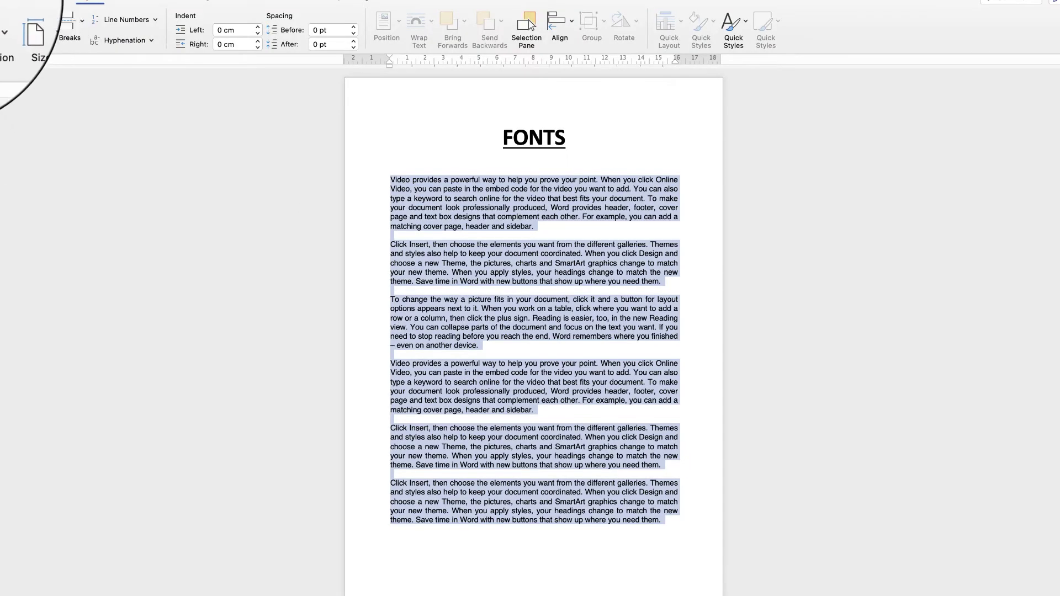
{"action": "left_click", "coordinate": [17, 40]}
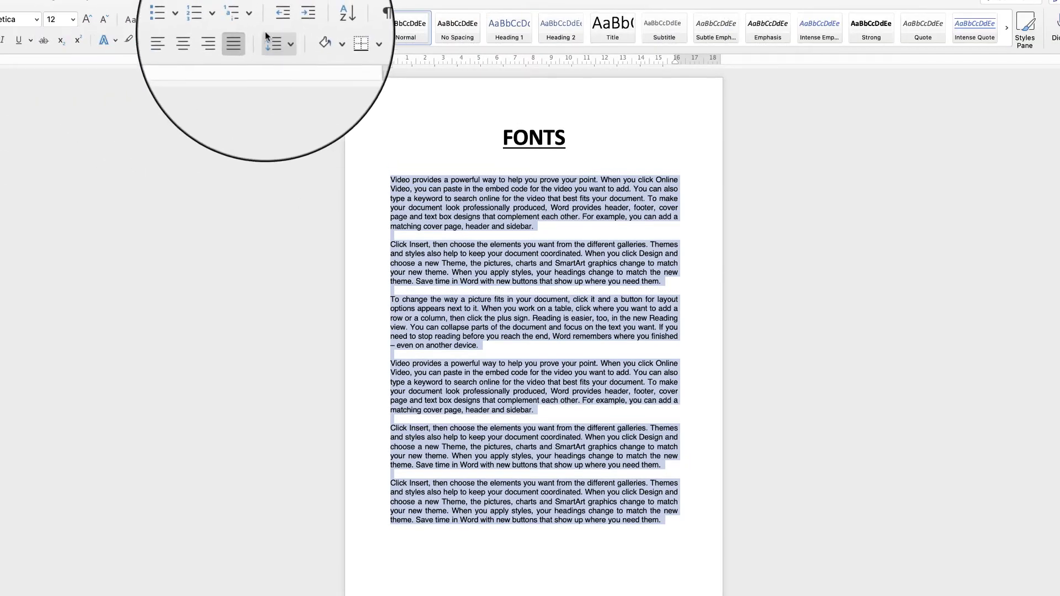
{"action": "left_click", "coordinate": [283, 43]}
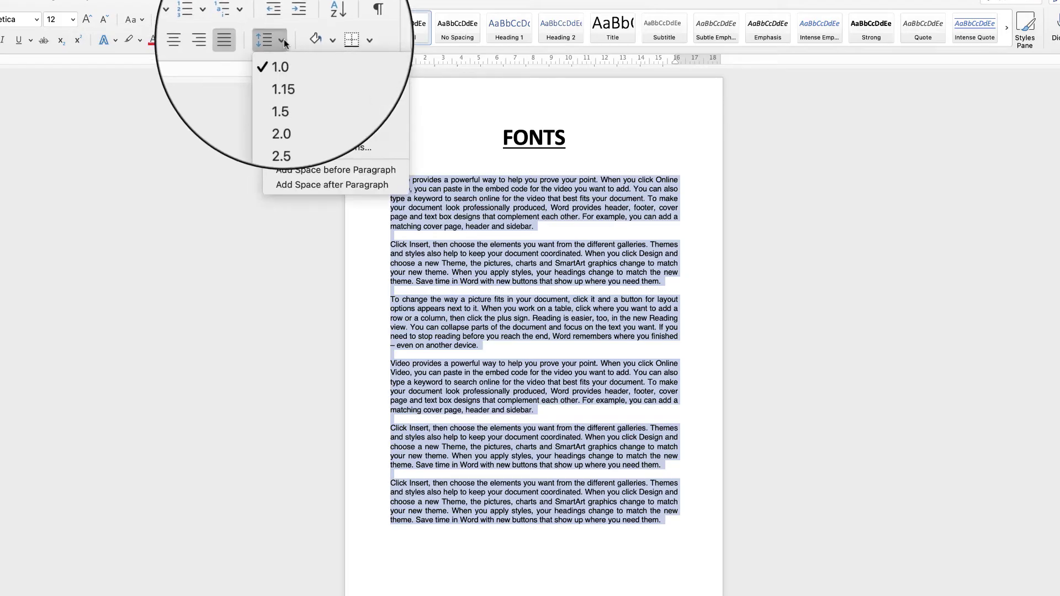
{"action": "left_click", "coordinate": [284, 75]}
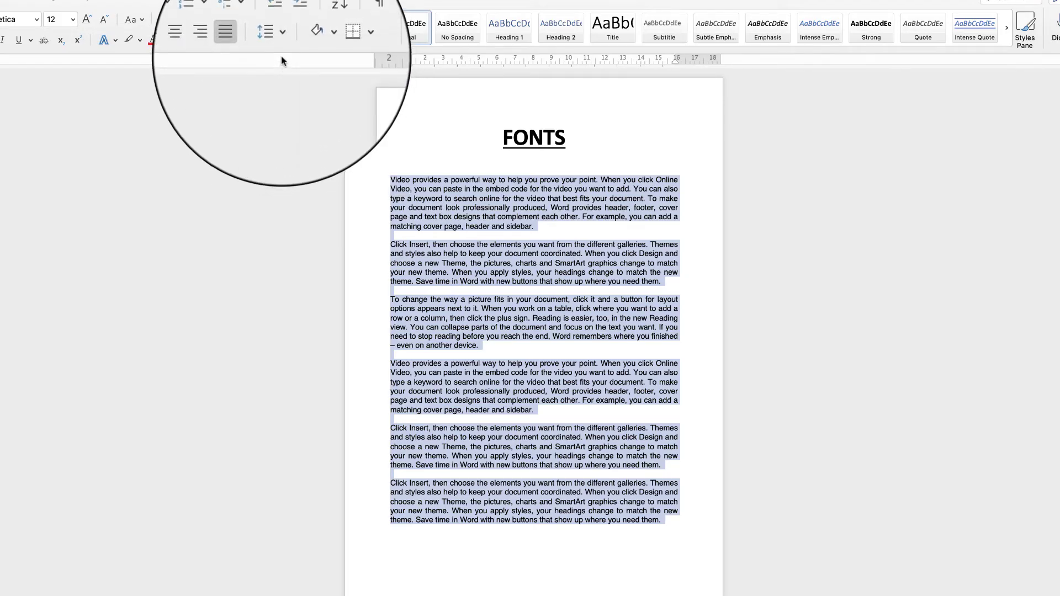
{"action": "left_click", "coordinate": [282, 43]}
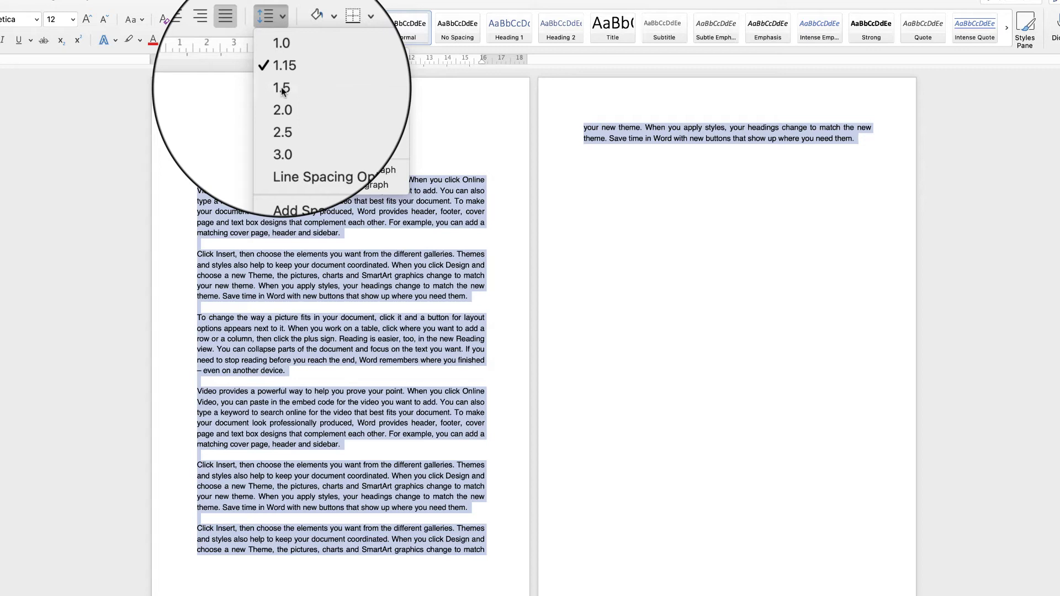
{"action": "left_click", "coordinate": [282, 110]}
{"action": "left_click", "coordinate": [283, 40]}
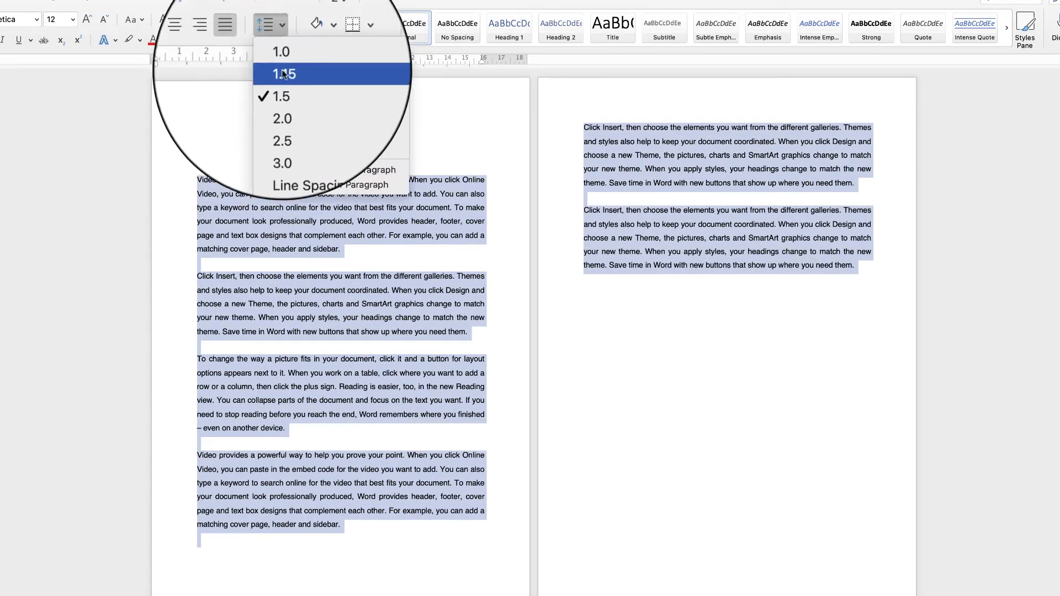
{"action": "left_click", "coordinate": [280, 101]}
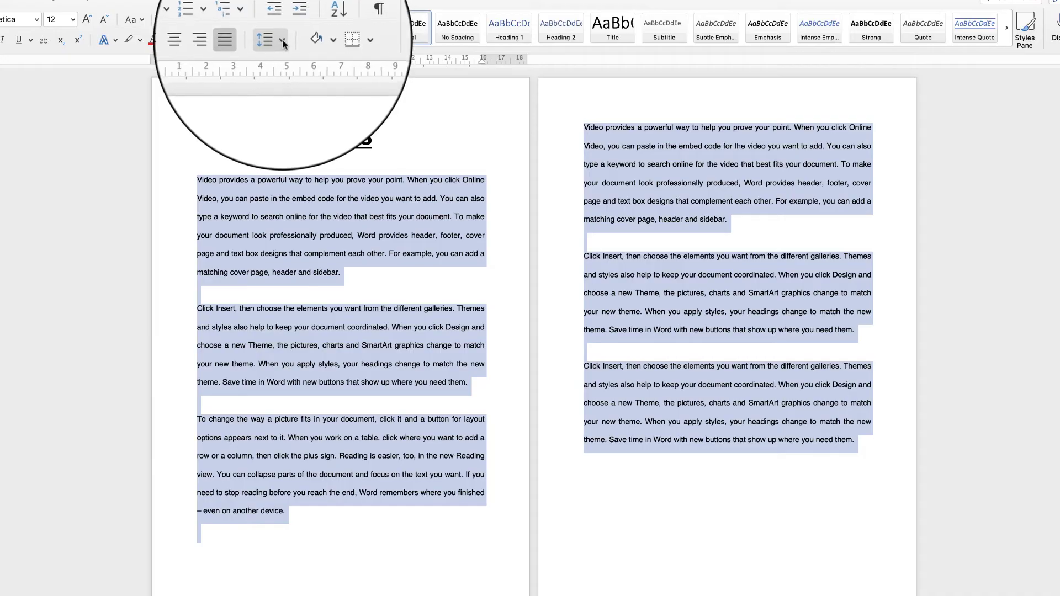
{"action": "left_click", "coordinate": [281, 39]}
{"action": "left_click", "coordinate": [283, 65]}
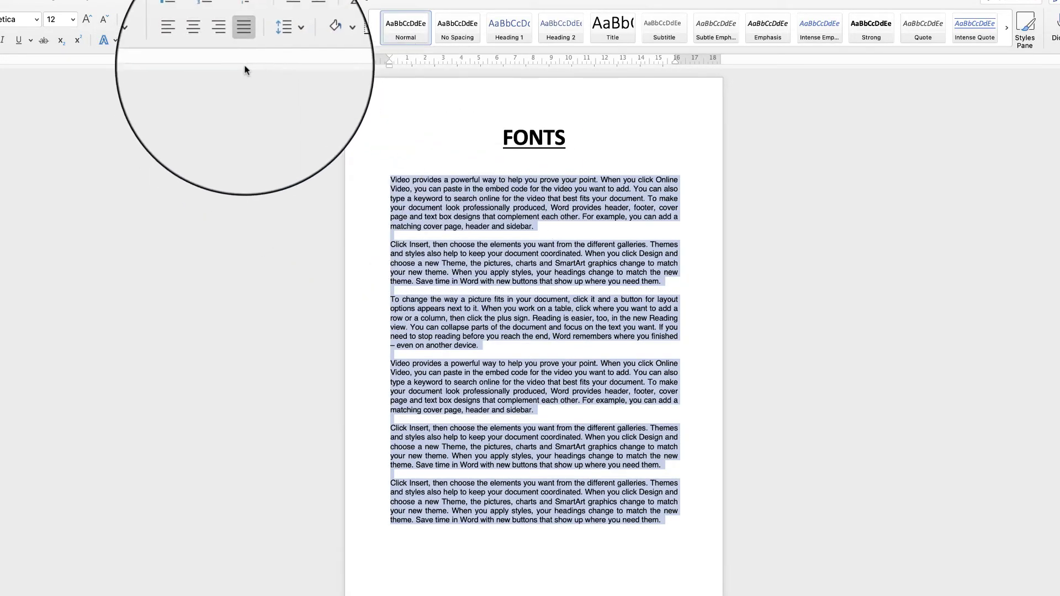
{"action": "left_click", "coordinate": [283, 43]}
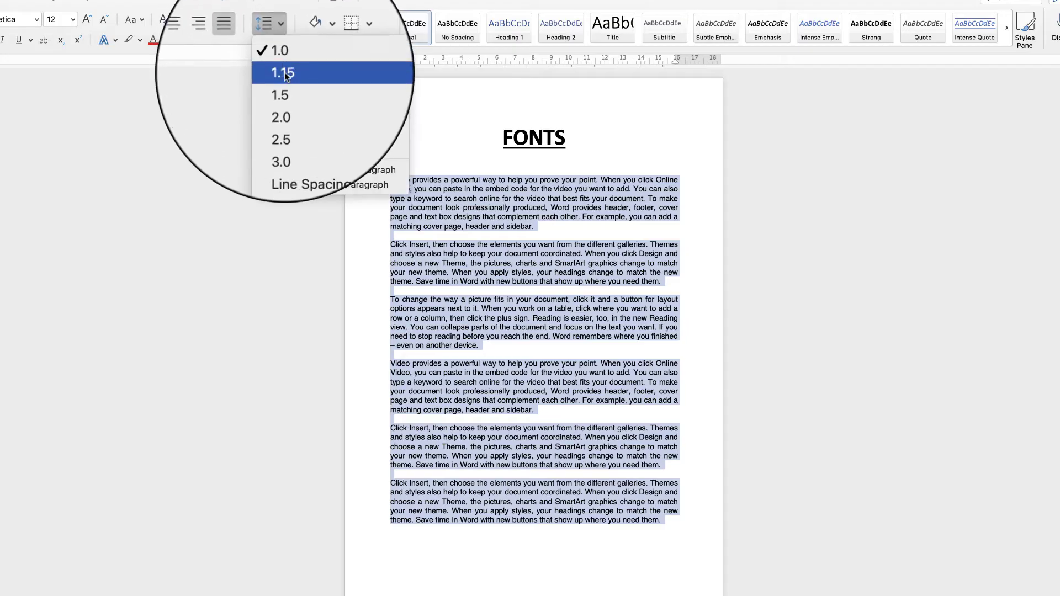
Set the body text's line spacing to Exactly 12 pt in Line Spacing Options
{"action": "left_click", "coordinate": [300, 147]}
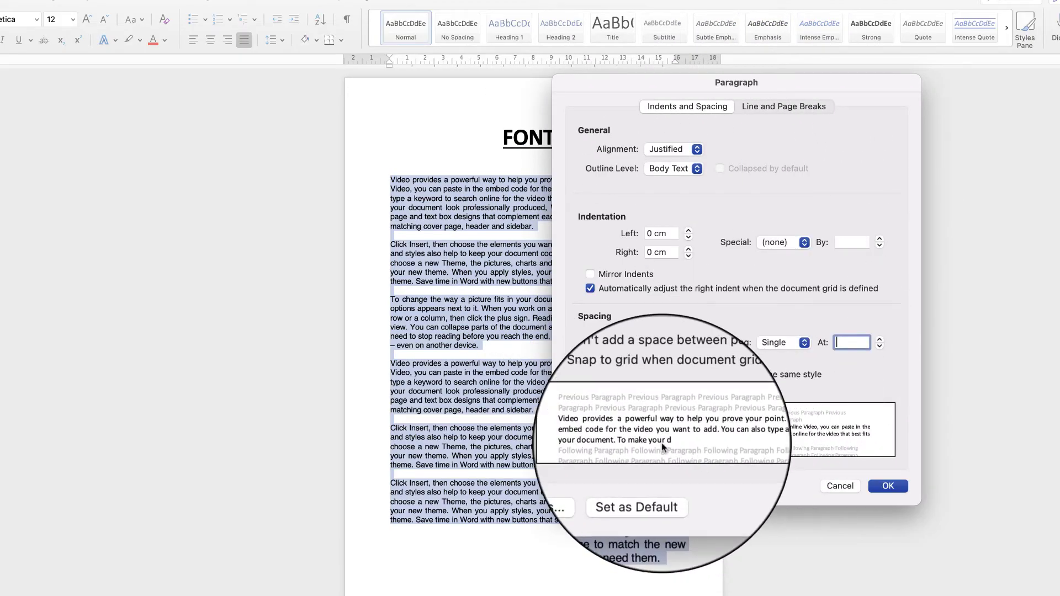
{"action": "left_click", "coordinate": [806, 343]}
{"action": "left_click", "coordinate": [787, 405]}
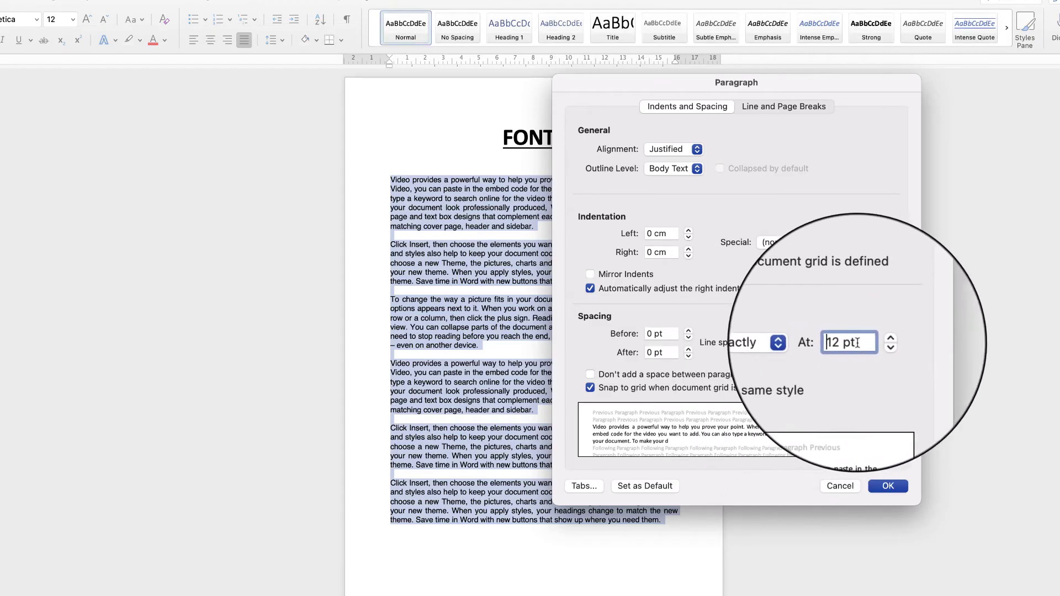
{"action": "left_click", "coordinate": [879, 488]}
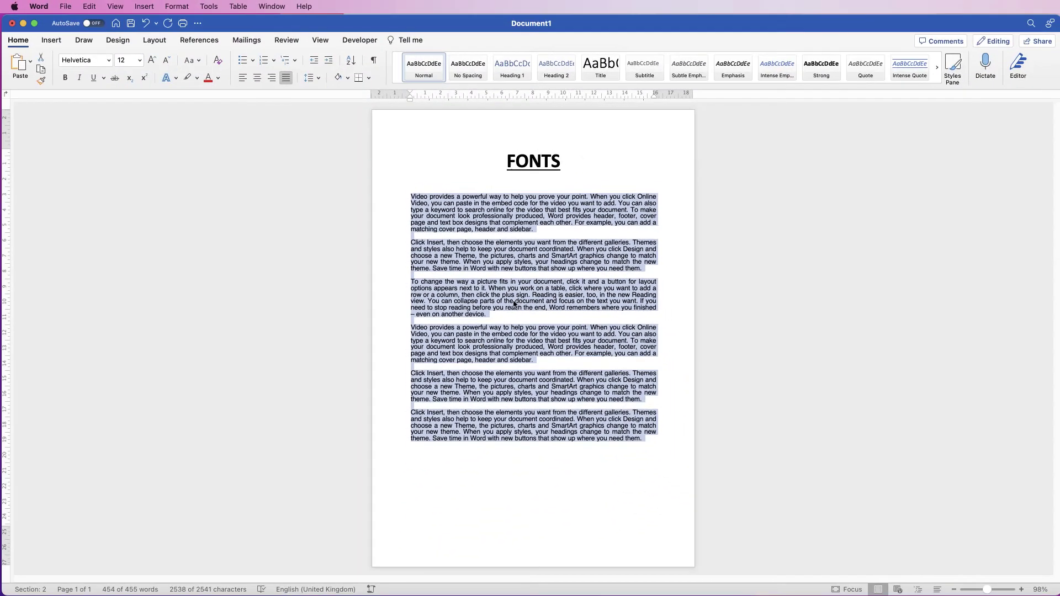
Change the exact line spacing value to 20 pt
{"action": "left_click", "coordinate": [314, 78]}
{"action": "left_click", "coordinate": [341, 172]}
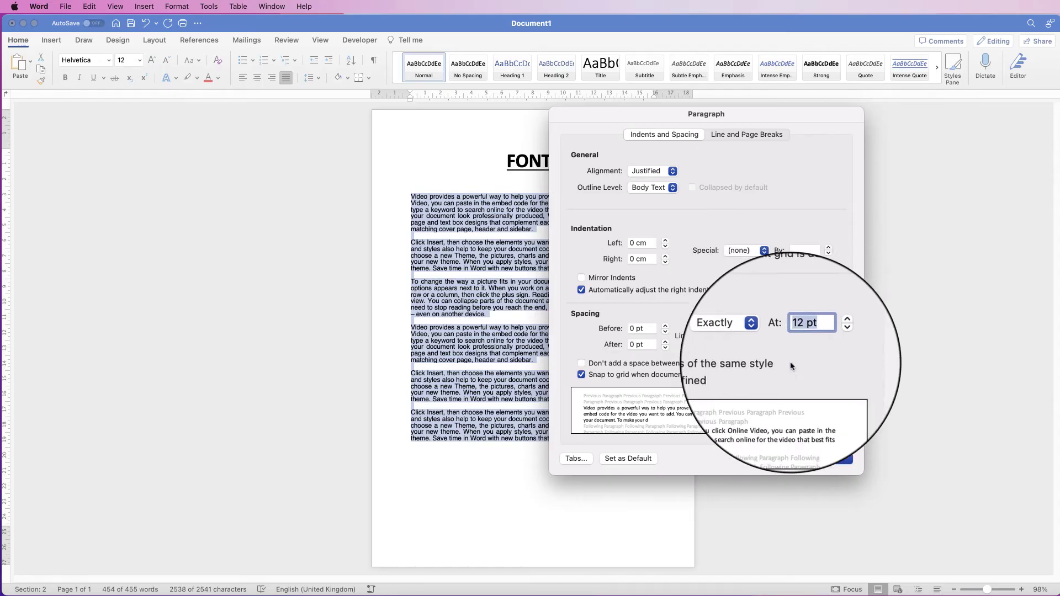
{"action": "type", "text": "20"}
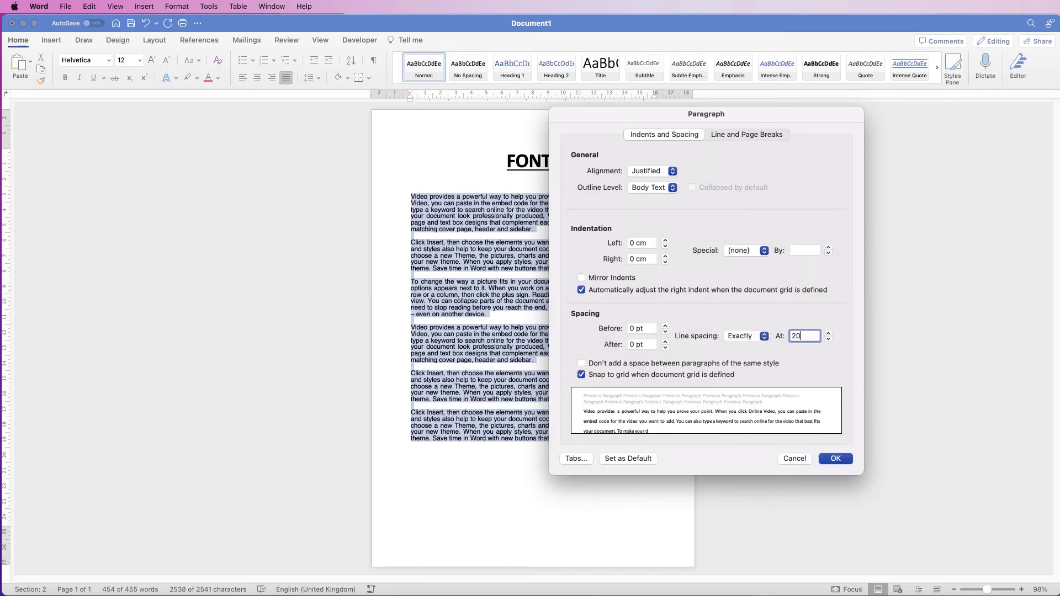
{"action": "key", "text": "Return"}
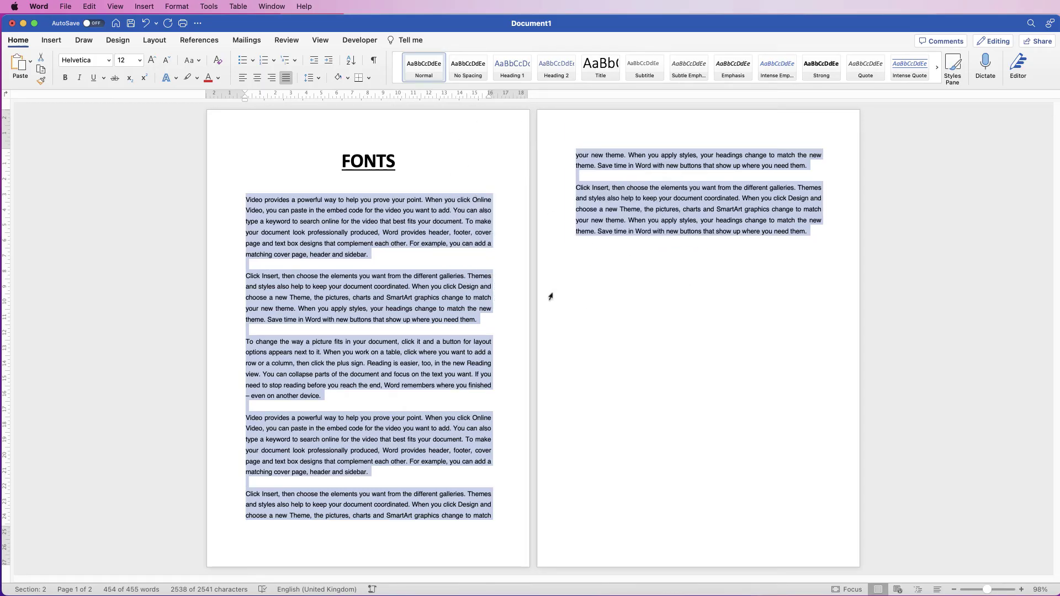
Return the body text to single line spacing and deselect it
{"action": "left_click", "coordinate": [319, 78]}
{"action": "left_click", "coordinate": [318, 94]}
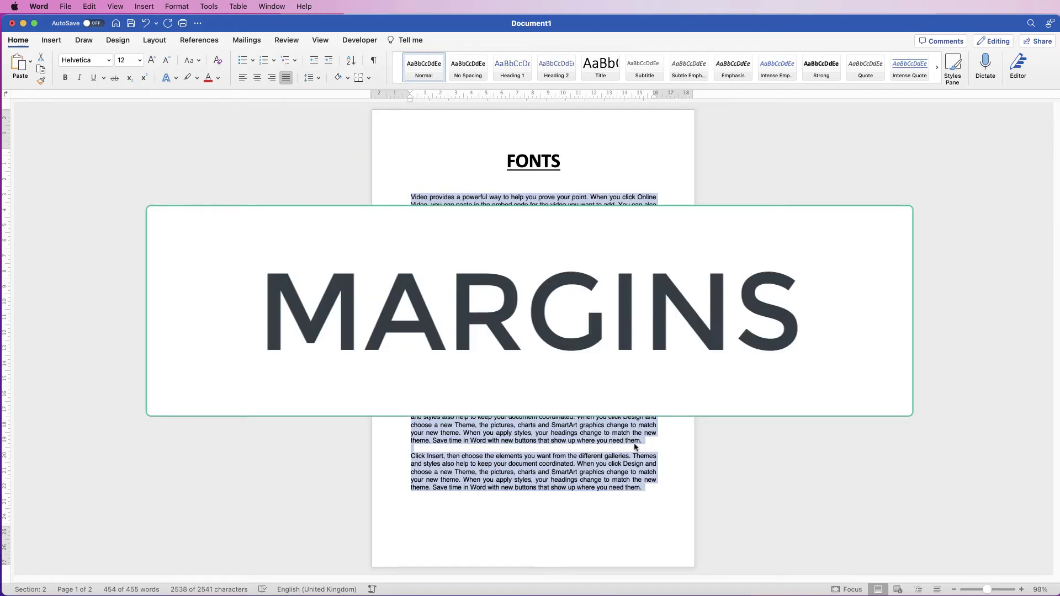
{"action": "left_click", "coordinate": [504, 503]}
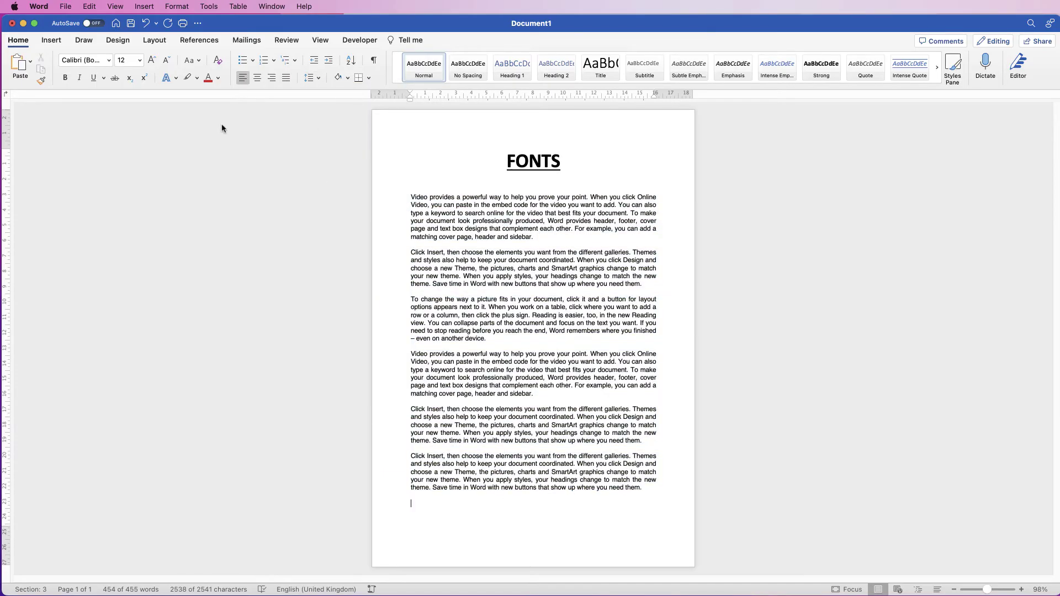
Apply the Narrow margin preset with the cursor below the text
{"action": "left_click", "coordinate": [154, 42]}
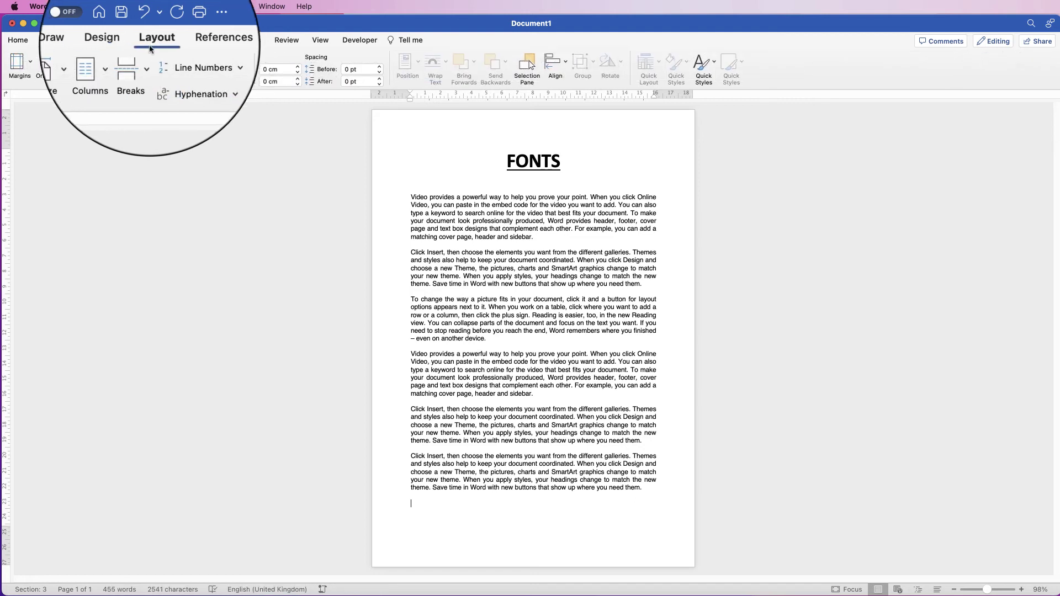
{"action": "left_click", "coordinate": [29, 63]}
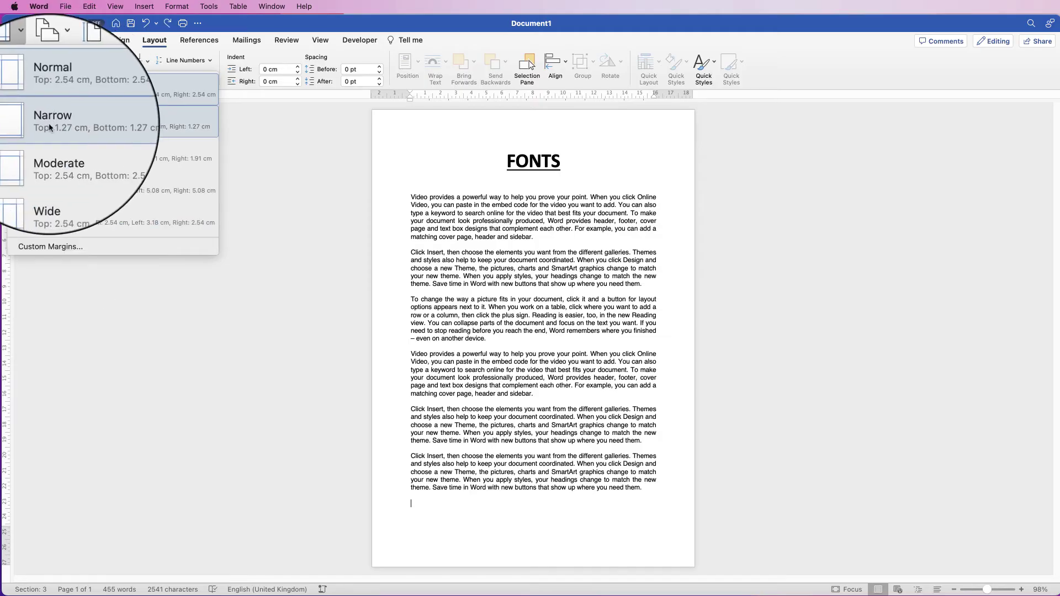
{"action": "left_click", "coordinate": [49, 124]}
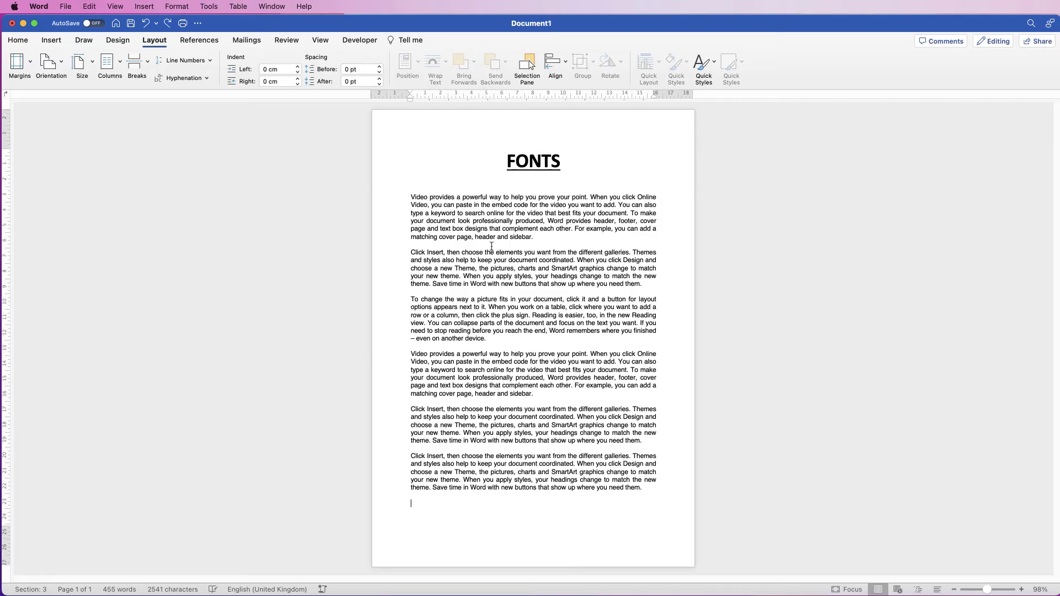
Select all text up to the FONTS title and apply the Narrow margin preset
{"action": "left_click_drag", "start_coordinate": [638, 498], "coordinate": [413, 170]}
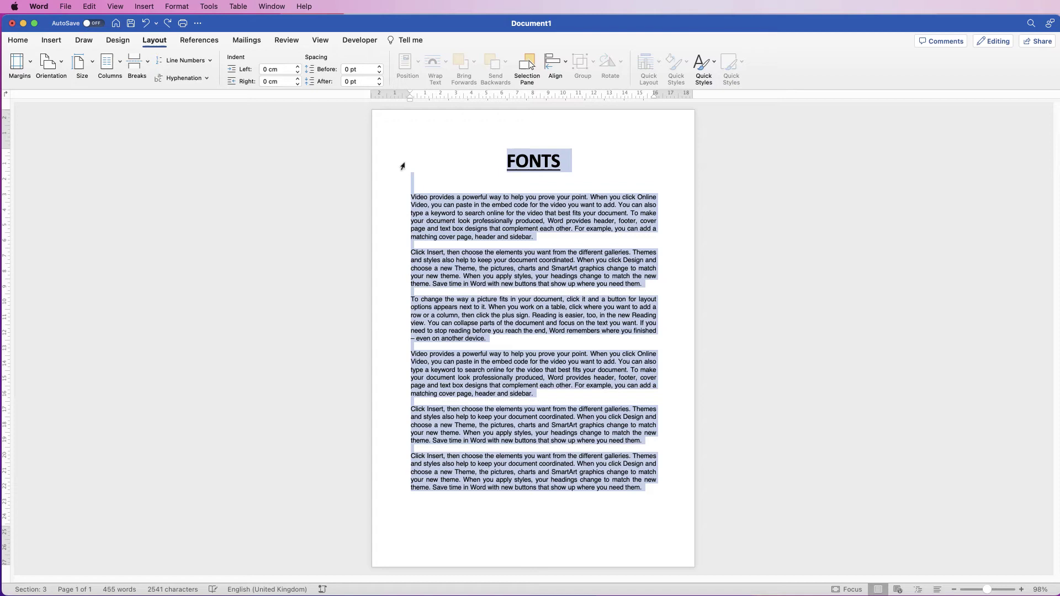
{"action": "left_click", "coordinate": [31, 62]}
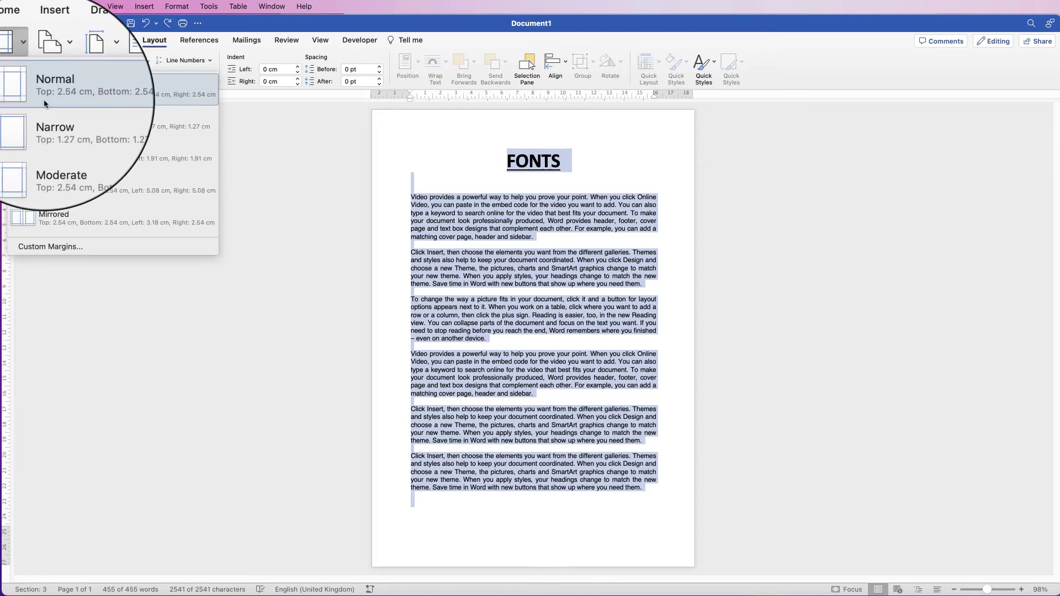
{"action": "left_click", "coordinate": [48, 123]}
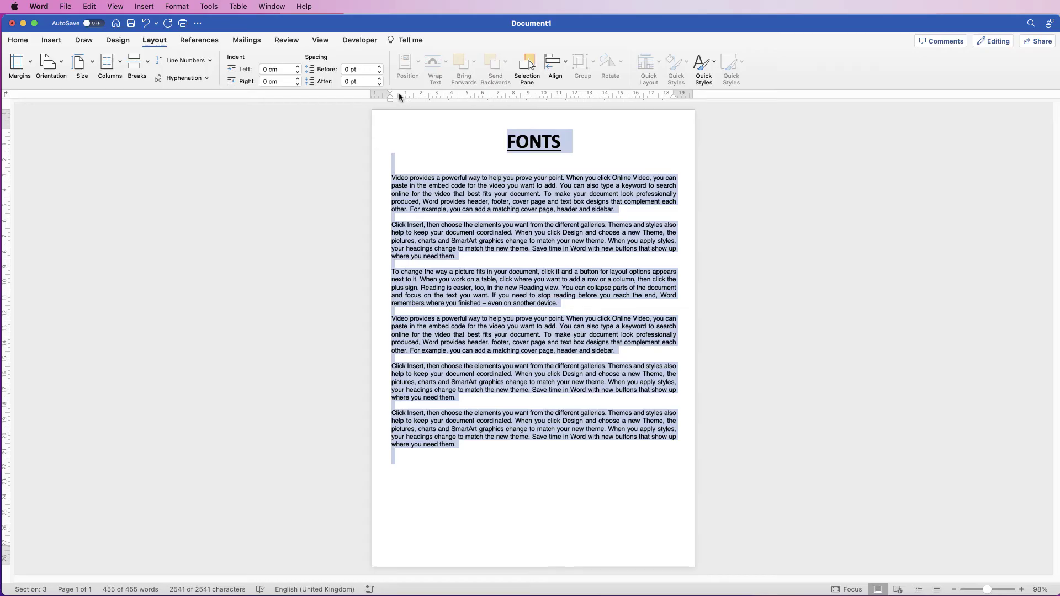
Nudge the right indent marker and the top and bottom margin markers on the rulers
{"action": "left_click", "coordinate": [321, 41]}
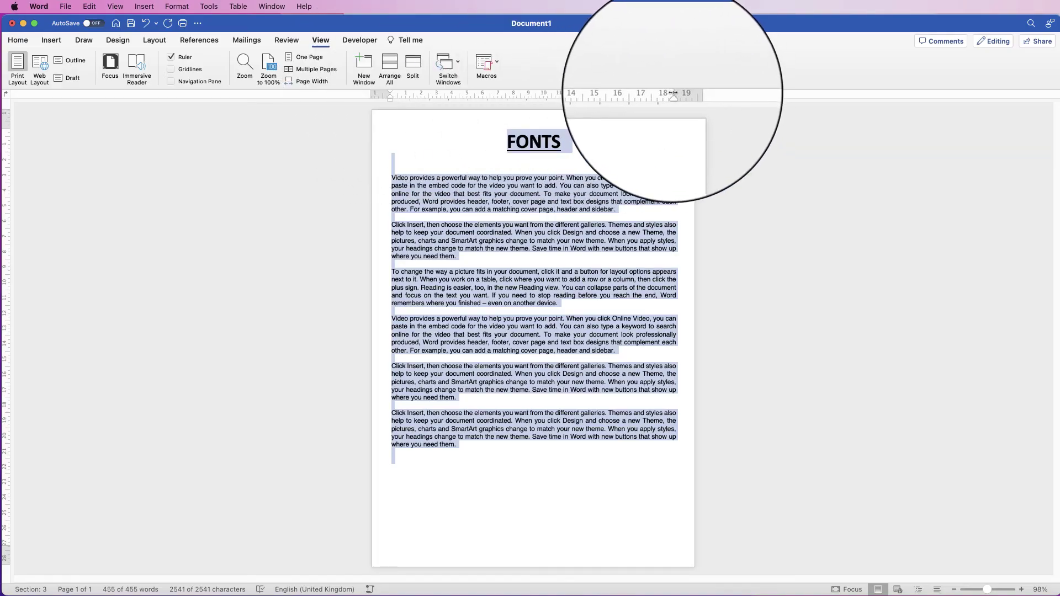
{"action": "mouse_move", "coordinate": [673, 93]}
{"action": "left_mouse_down"}
{"action": "mouse_move", "coordinate": [635, 99]}
{"action": "mouse_move", "coordinate": [675, 94]}
{"action": "left_mouse_up"}
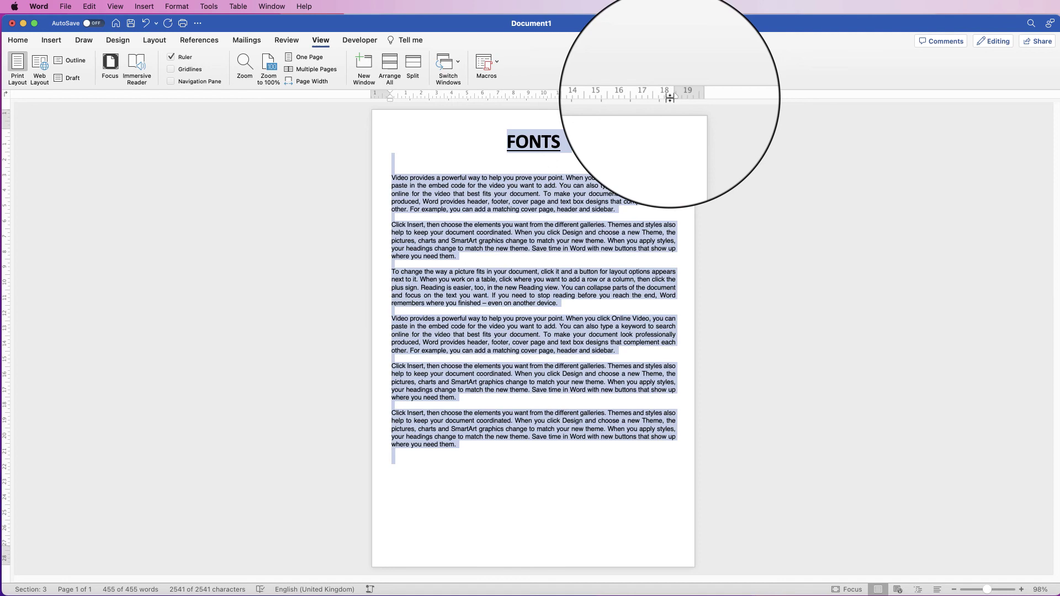
{"action": "left_click_drag", "start_coordinate": [7, 129], "coordinate": [6, 125]}
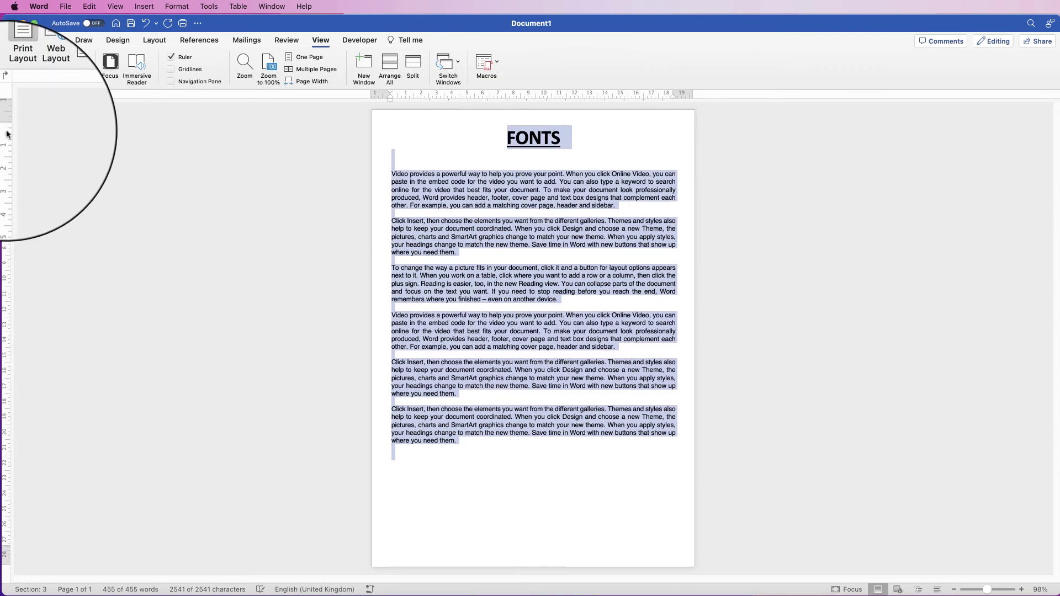
{"action": "left_click_drag", "start_coordinate": [8, 545], "coordinate": [5, 556]}
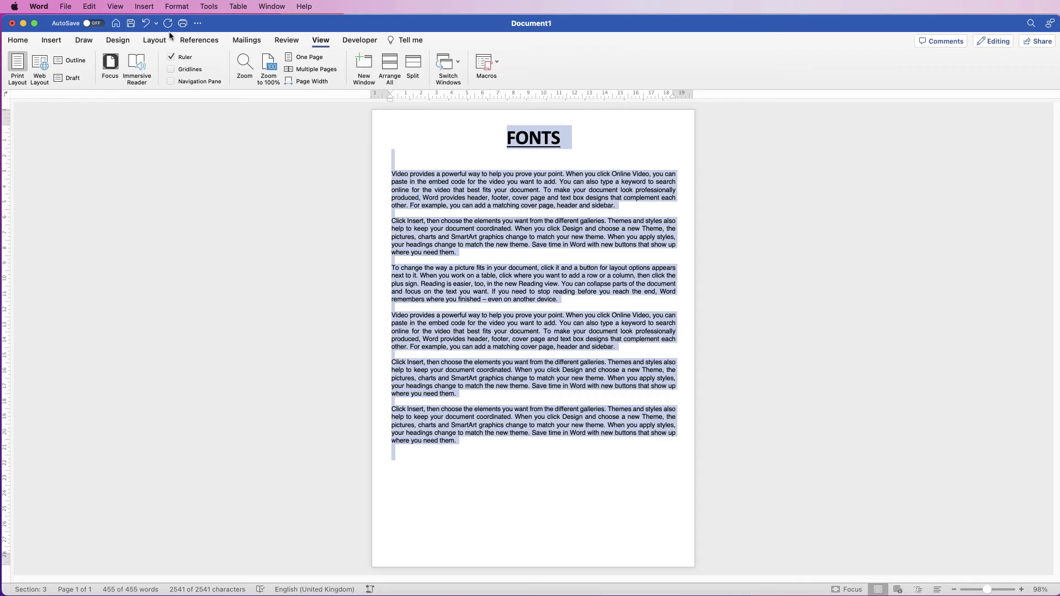
Change the top margin to 0.75 cm in Custom Margins, ignoring the printable-area alert
{"action": "left_click", "coordinate": [154, 39]}
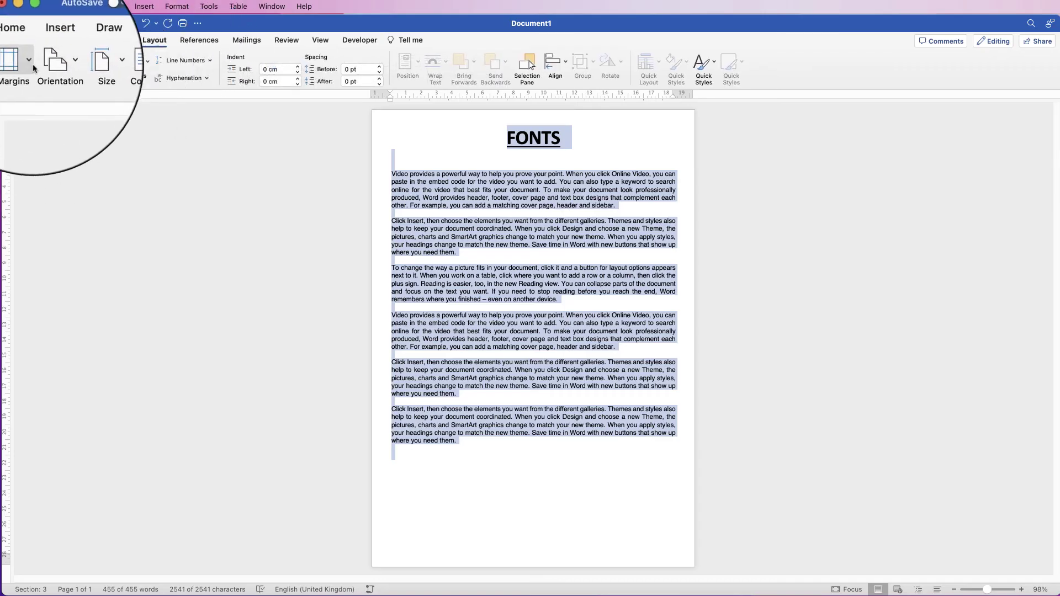
{"action": "left_click", "coordinate": [29, 62]}
{"action": "left_click", "coordinate": [53, 288]}
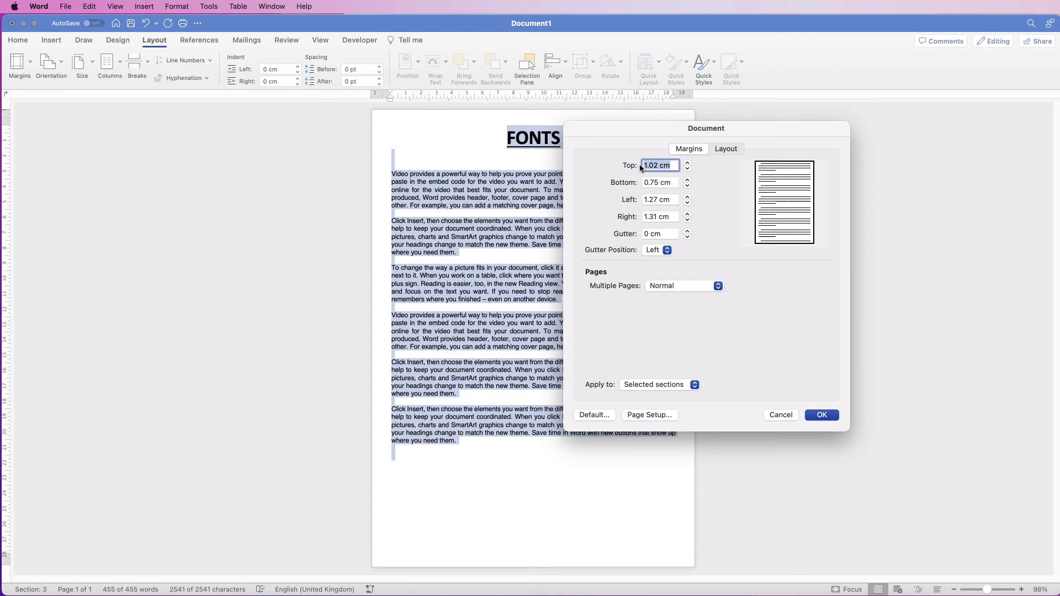
{"action": "left_click_drag", "start_coordinate": [670, 164], "coordinate": [641, 165]}
{"action": "type", "text": "0.75"}
{"action": "key", "text": "Return"}
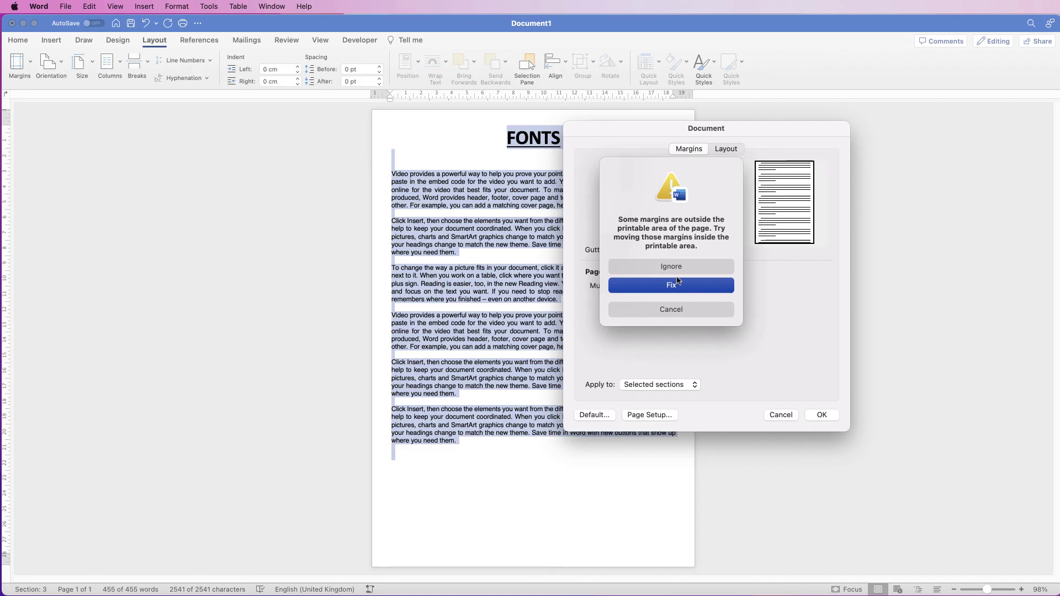
{"action": "left_click", "coordinate": [687, 266]}
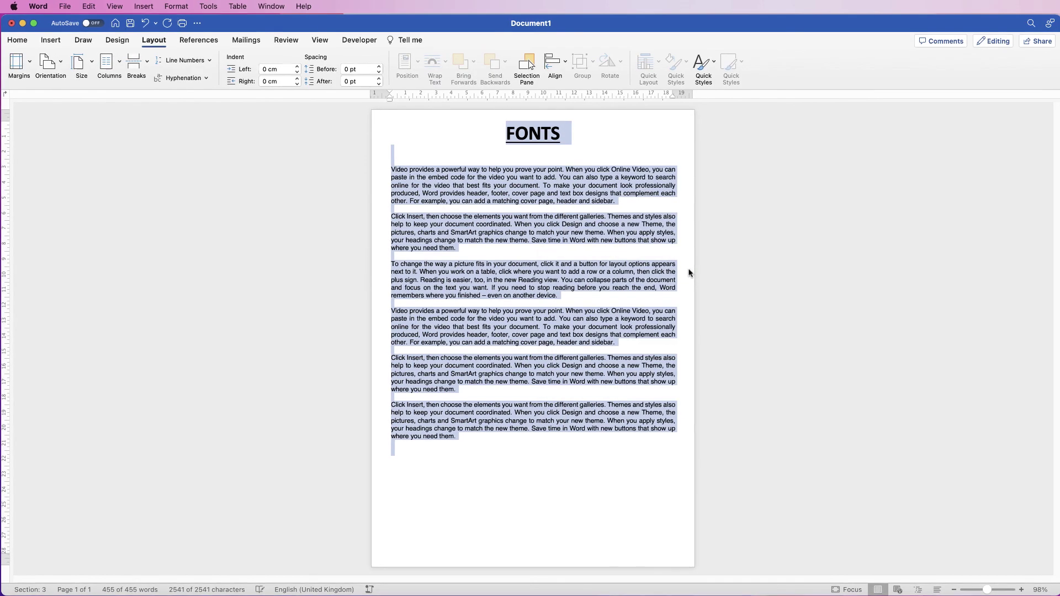
{"action": "left_click", "coordinate": [469, 446]}
Select the entire document and apply the Normal 2.54 cm margin preset
{"action": "key", "text": "cmd+a"}
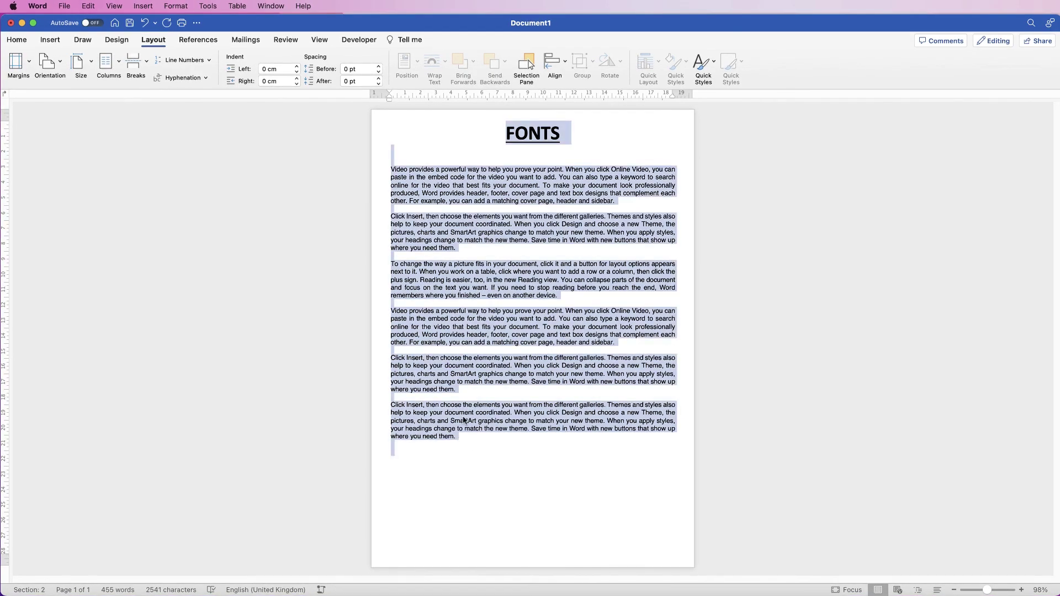
{"action": "left_click", "coordinate": [27, 62]}
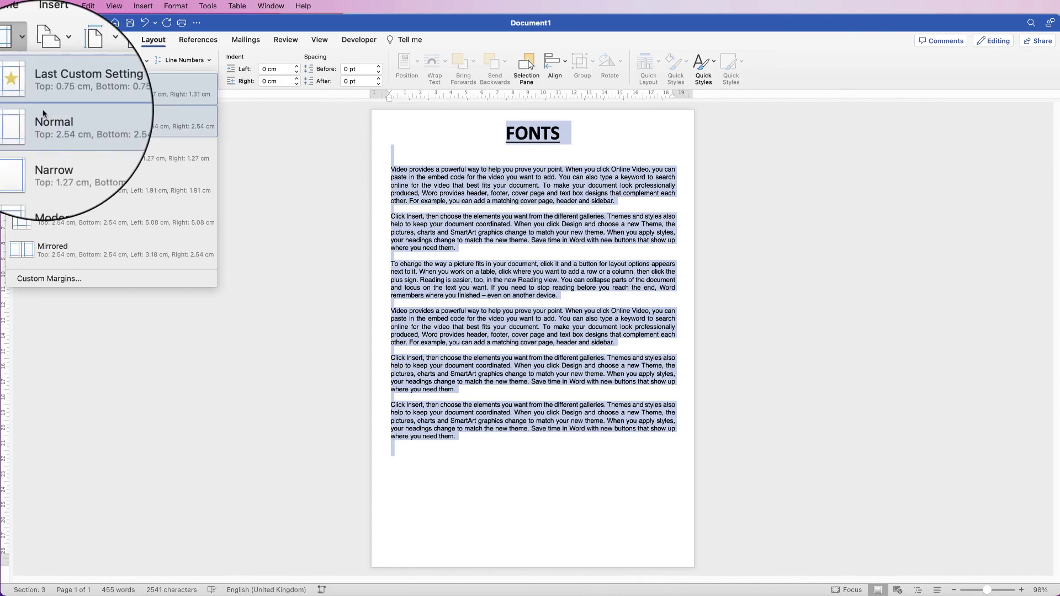
{"action": "left_click", "coordinate": [66, 123]}
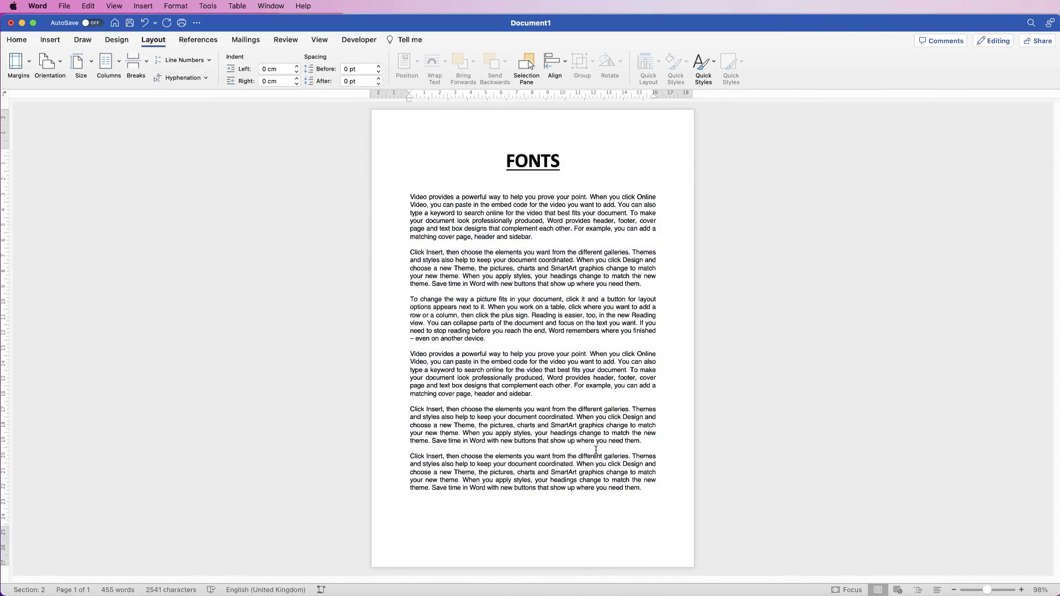